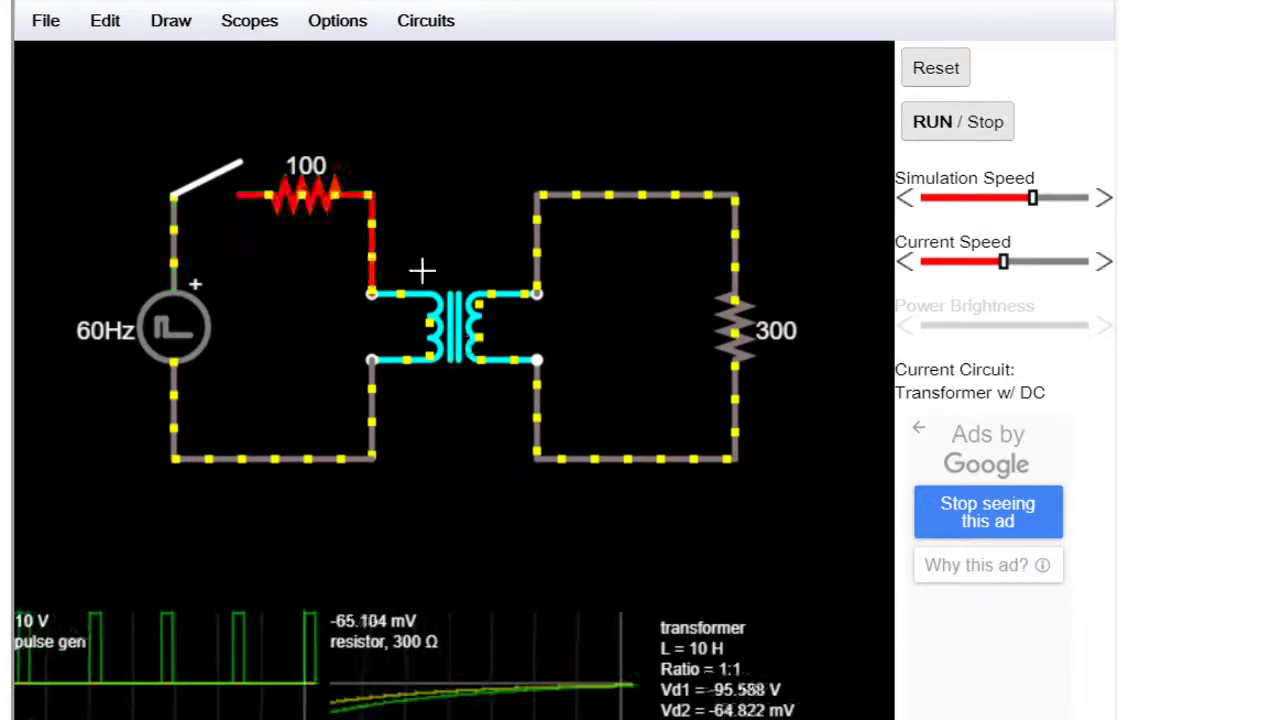
- Close the SPST switch at the top left so the pulse source feeds the transformer primary
{"action": "left_click", "coordinate": [213, 180]}
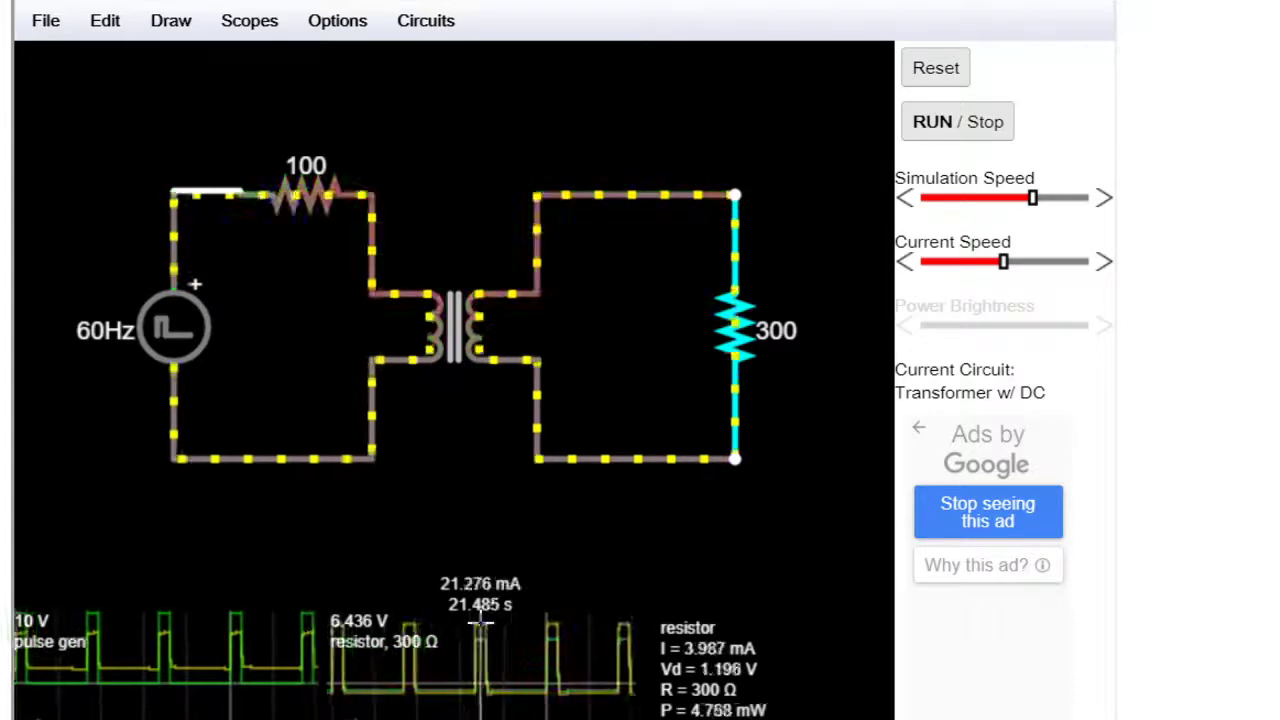
- Enable Swap Secondary Polarity on the transformer, dropping the 300 Ω load reading to 1.24 V
{"action": "right_click", "coordinate": [456, 332]}
{"action": "left_click", "coordinate": [487, 352]}
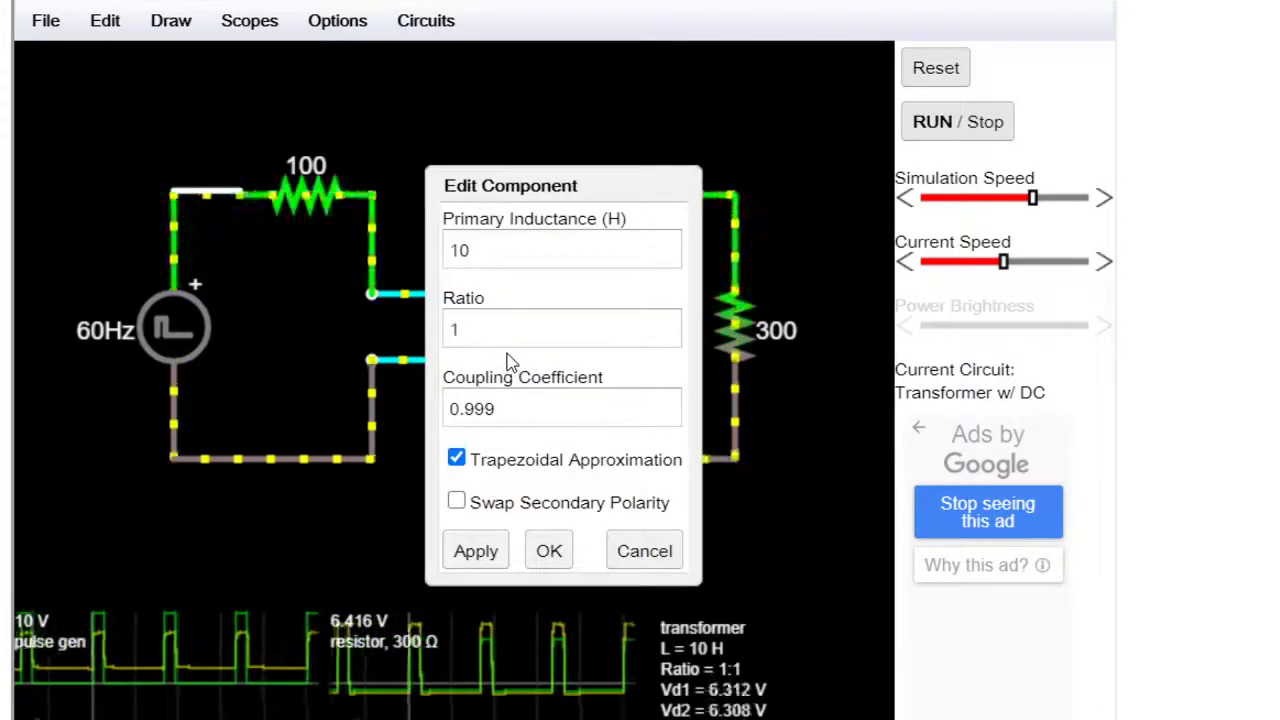
{"action": "left_click", "coordinate": [458, 502]}
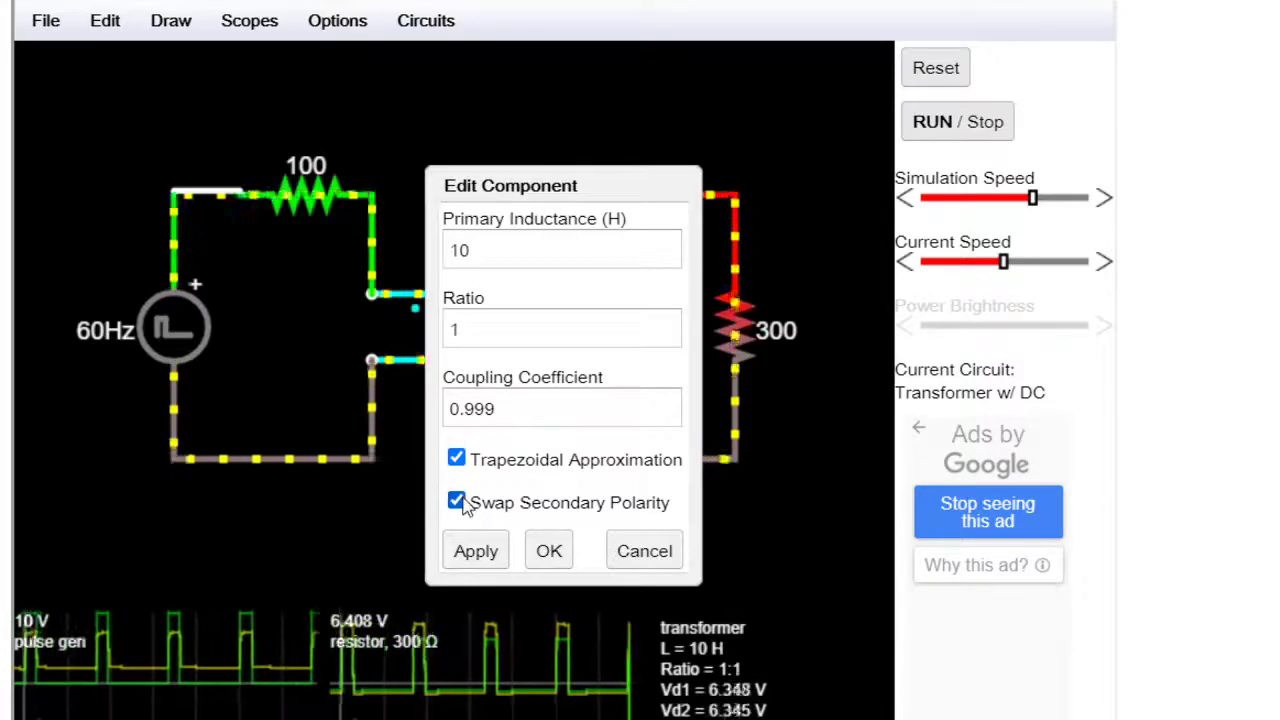
{"action": "left_click", "coordinate": [551, 553]}
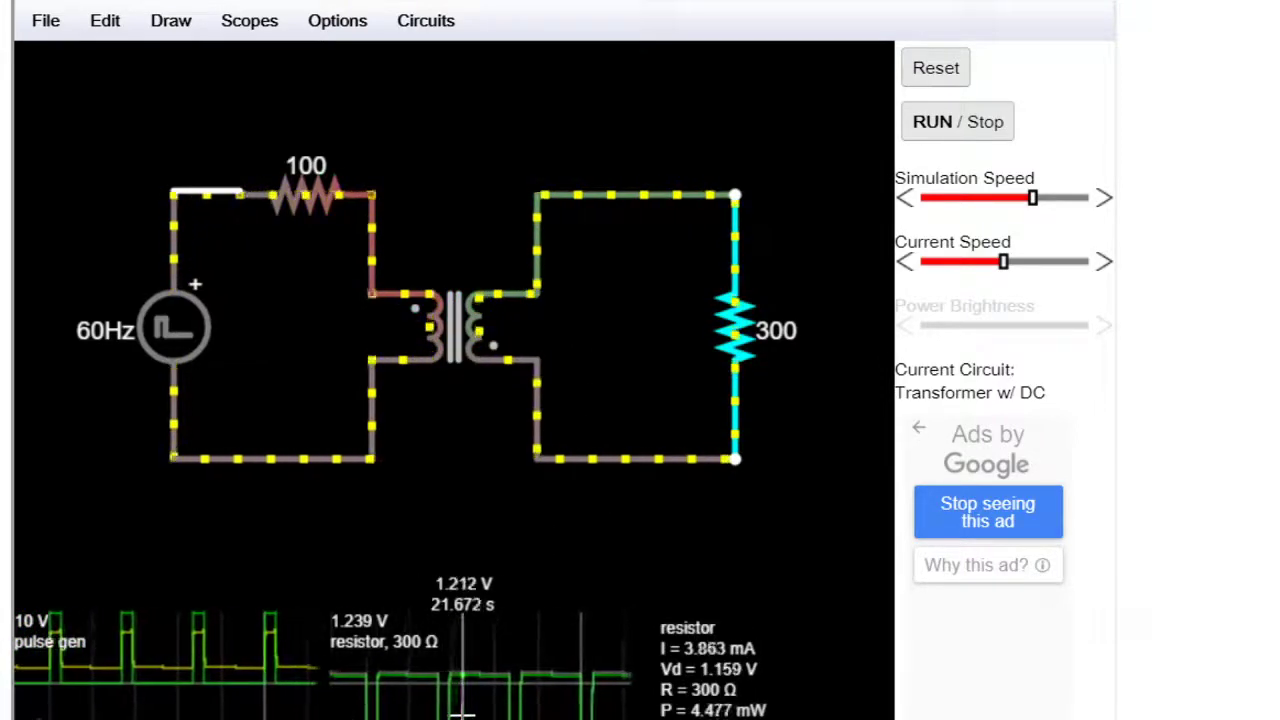
- Turn off Swap Secondary Polarity on the transformer, restoring the load reading to about 6.35 V
{"action": "right_click", "coordinate": [449, 316]}
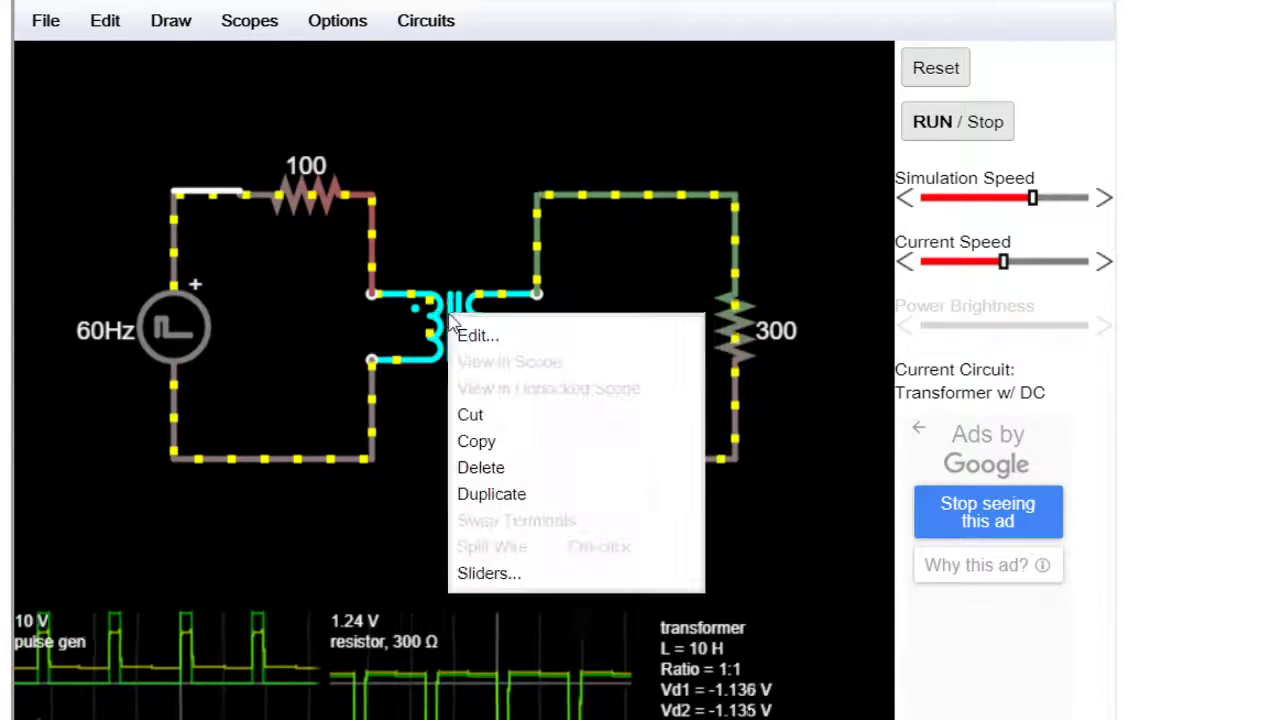
{"action": "left_click", "coordinate": [502, 335]}
{"action": "left_click", "coordinate": [457, 502]}
{"action": "left_click", "coordinate": [478, 560]}
{"action": "left_click", "coordinate": [549, 551]}
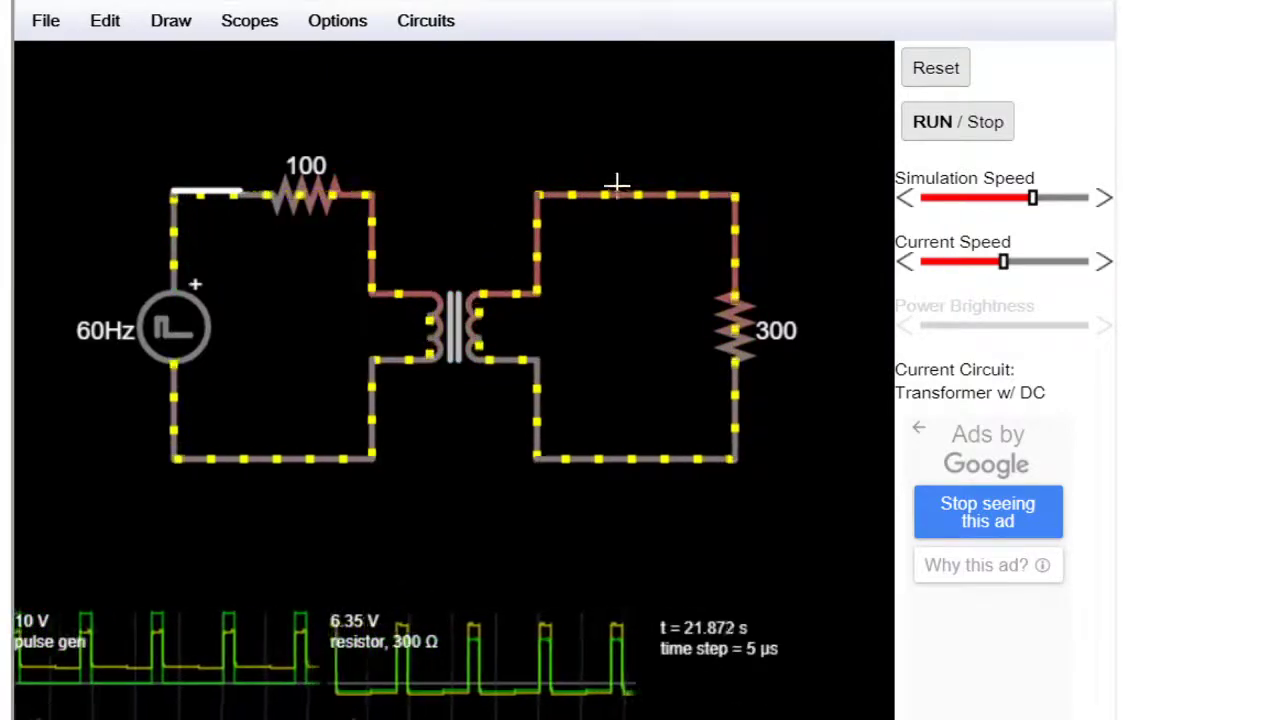
{"action": "left_click_drag", "start_coordinate": [672, 193], "coordinate": [657, 277]}
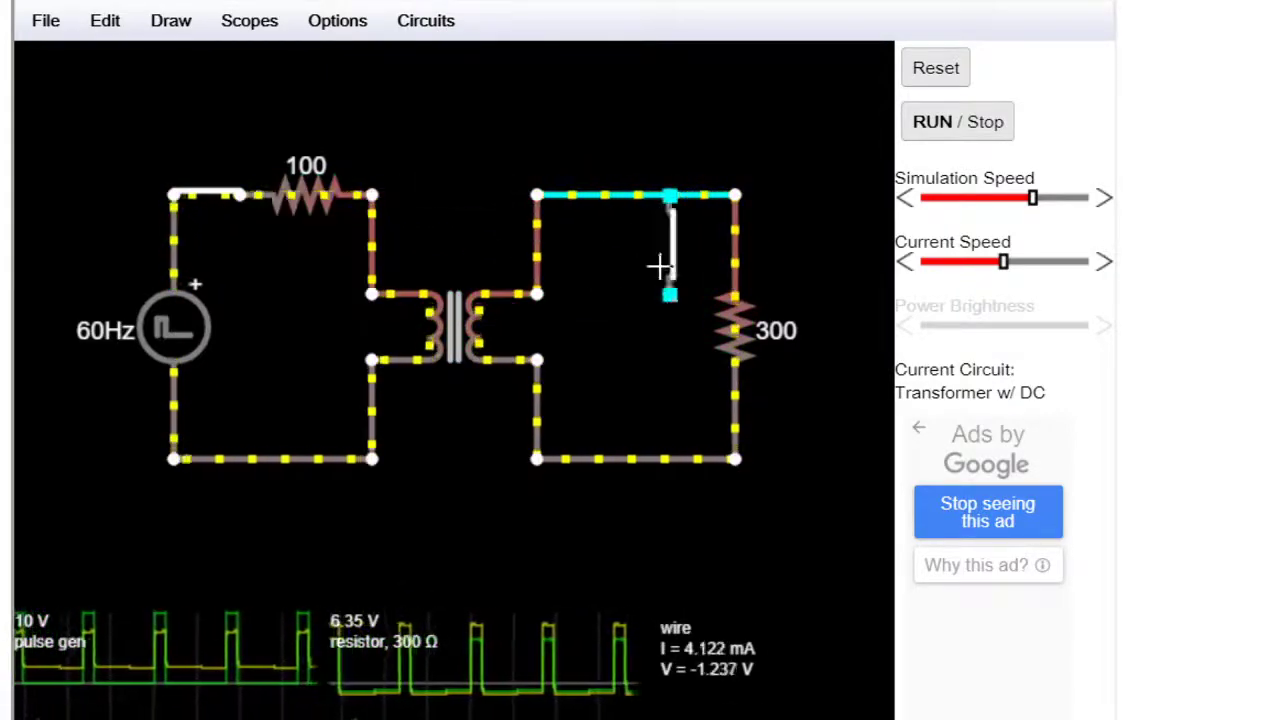
{"action": "right_click", "coordinate": [660, 229]}
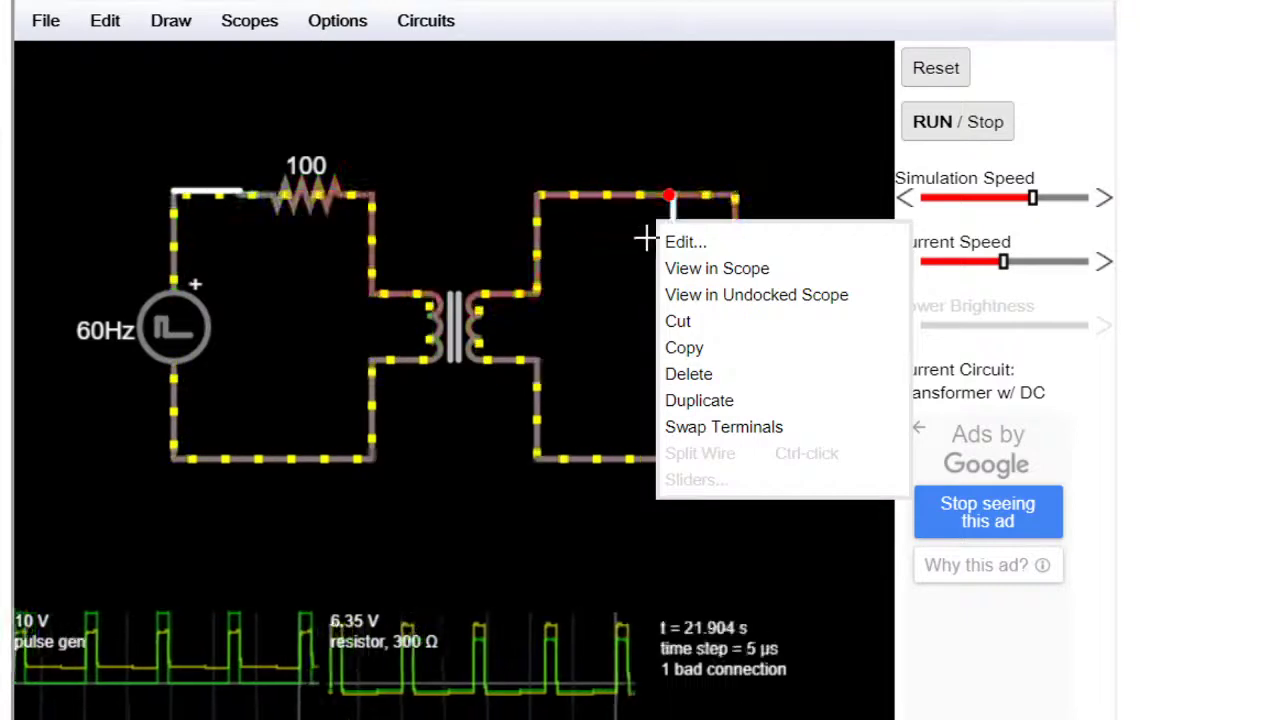
{"action": "left_click", "coordinate": [690, 400]}
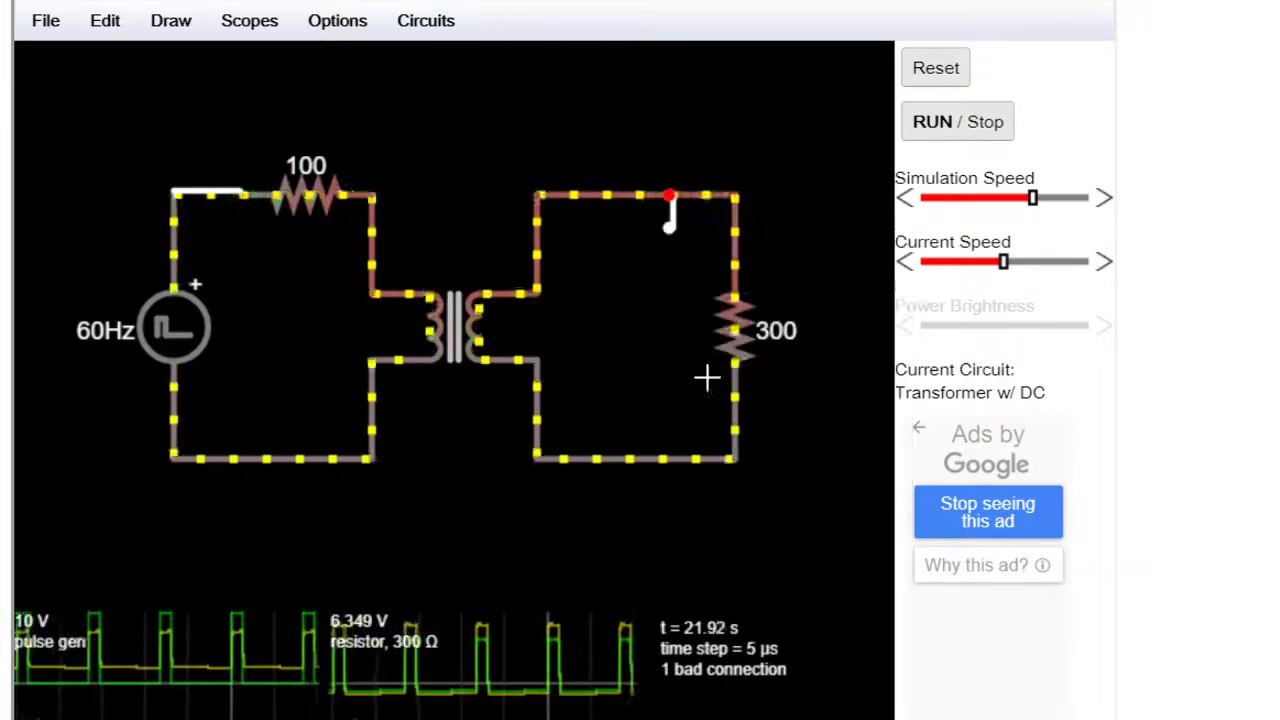
{"action": "left_click", "coordinate": [672, 205]}
{"action": "left_click", "coordinate": [672, 205]}
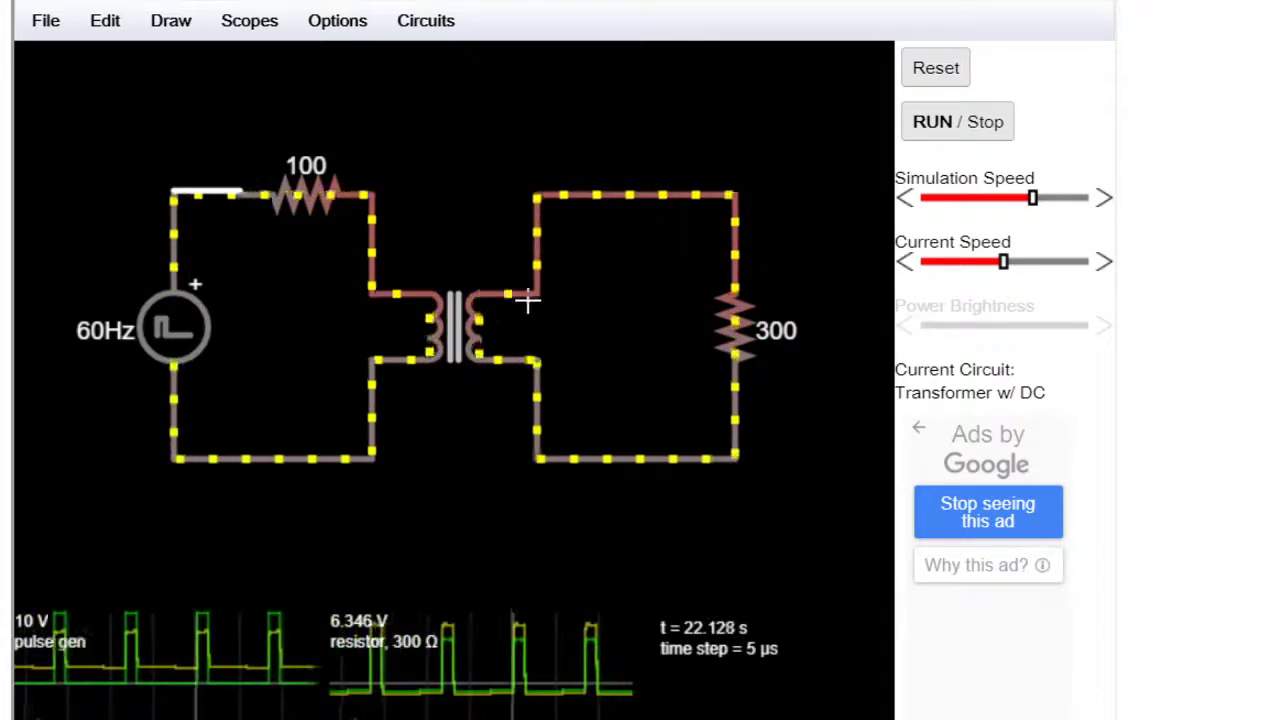
- Inspect the transformer's values while the 300 Ω load holds steady at 6.345 V
{"action": "mouse_move", "coordinate": [412, 293]}
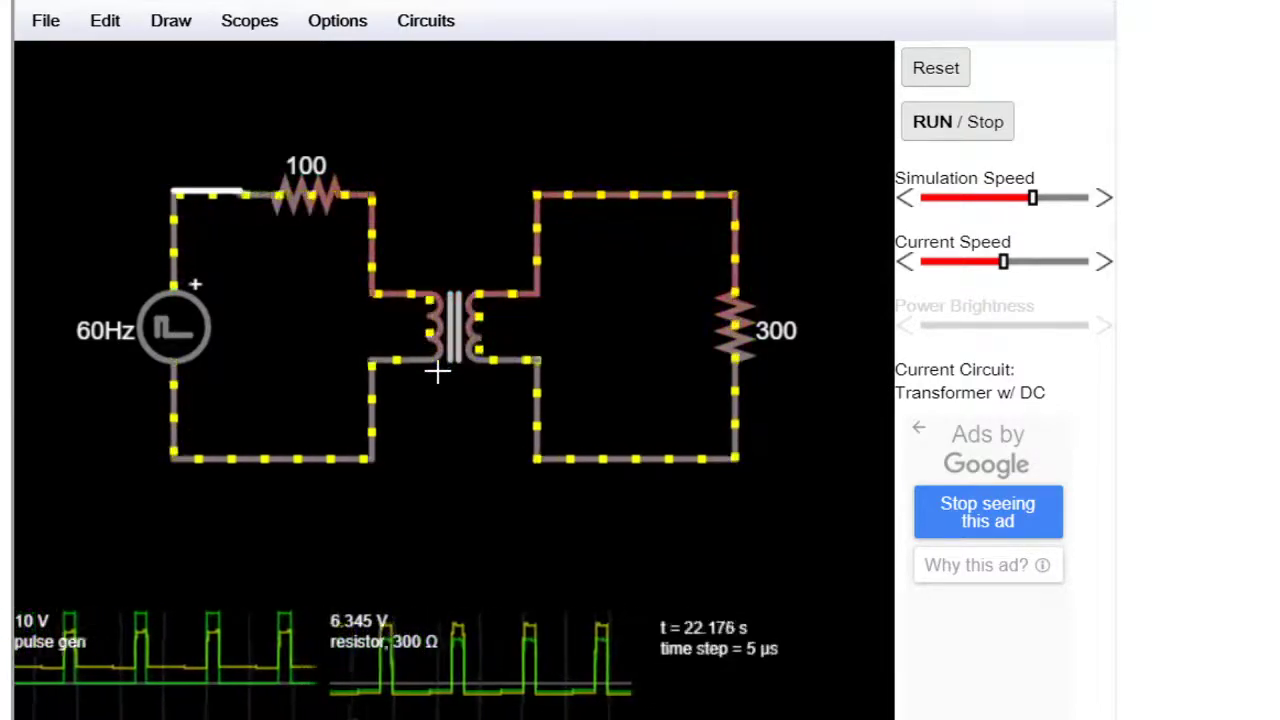
{"action": "mouse_move", "coordinate": [477, 293]}
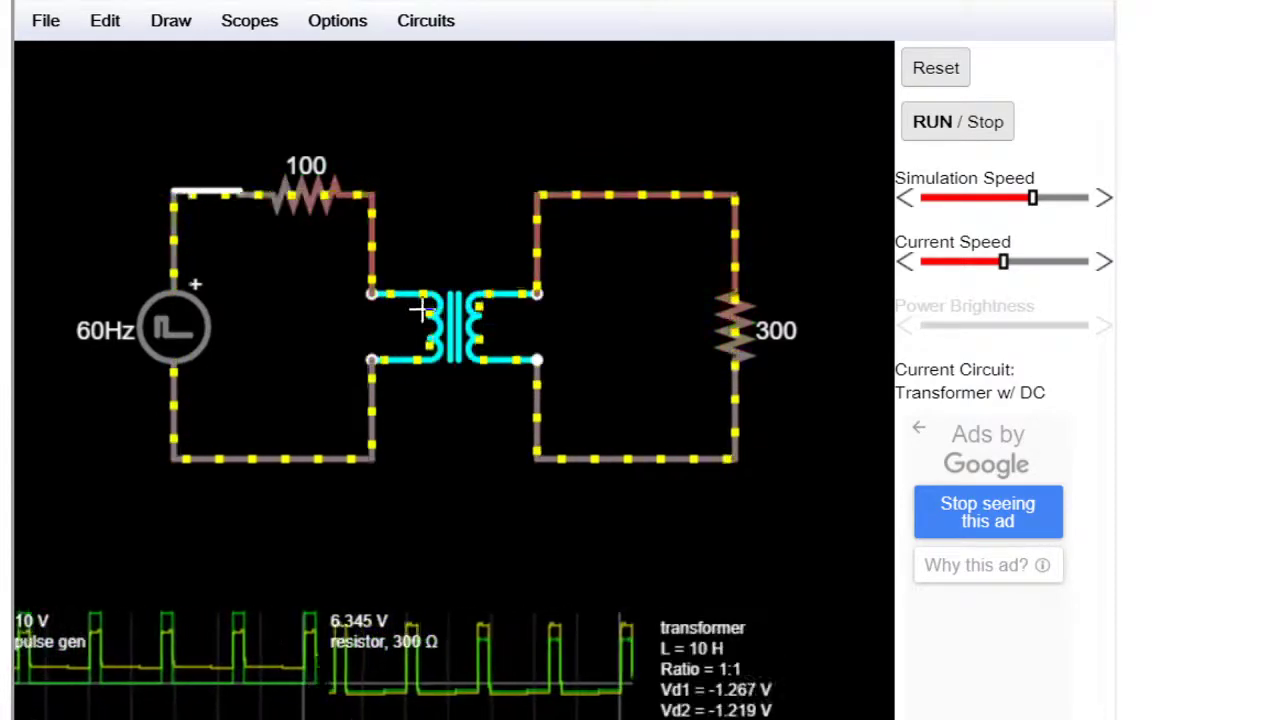
- Re-enable Swap Secondary Polarity on the transformer, dropping the load reading to 1.252 V
{"action": "right_click", "coordinate": [470, 322]}
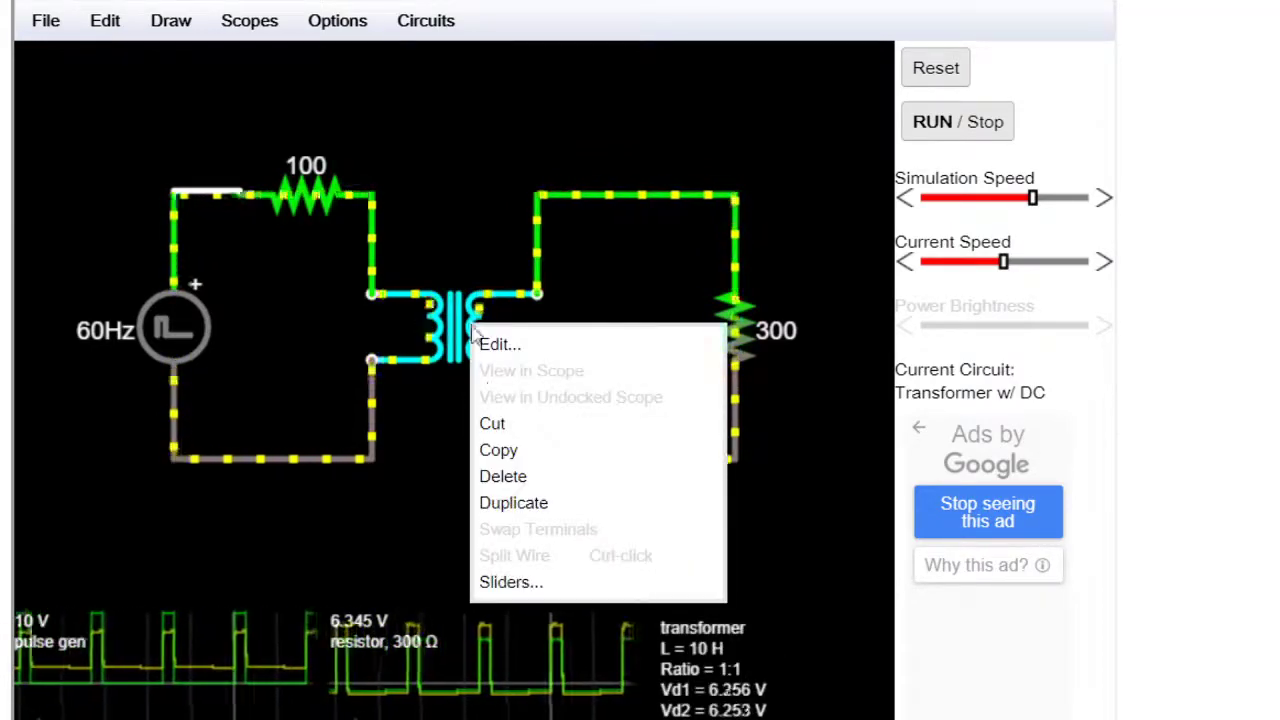
{"action": "left_click", "coordinate": [505, 345]}
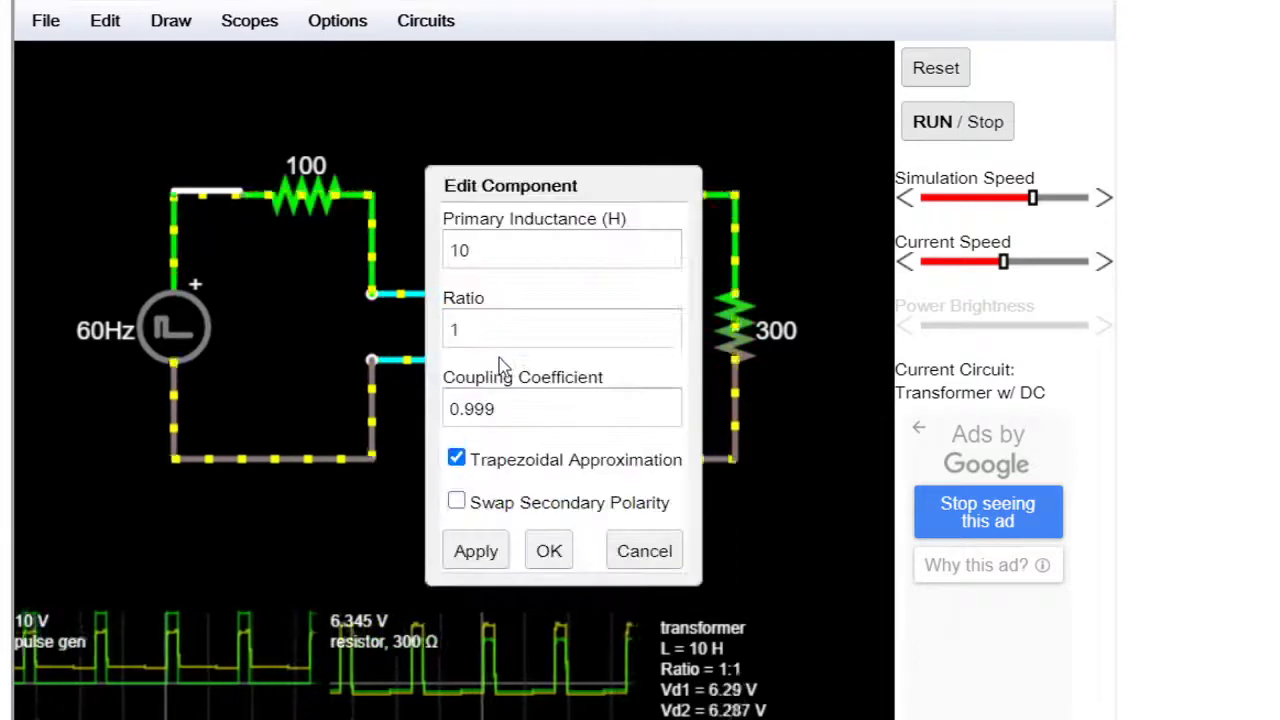
{"action": "left_click", "coordinate": [456, 502]}
{"action": "left_click", "coordinate": [476, 551]}
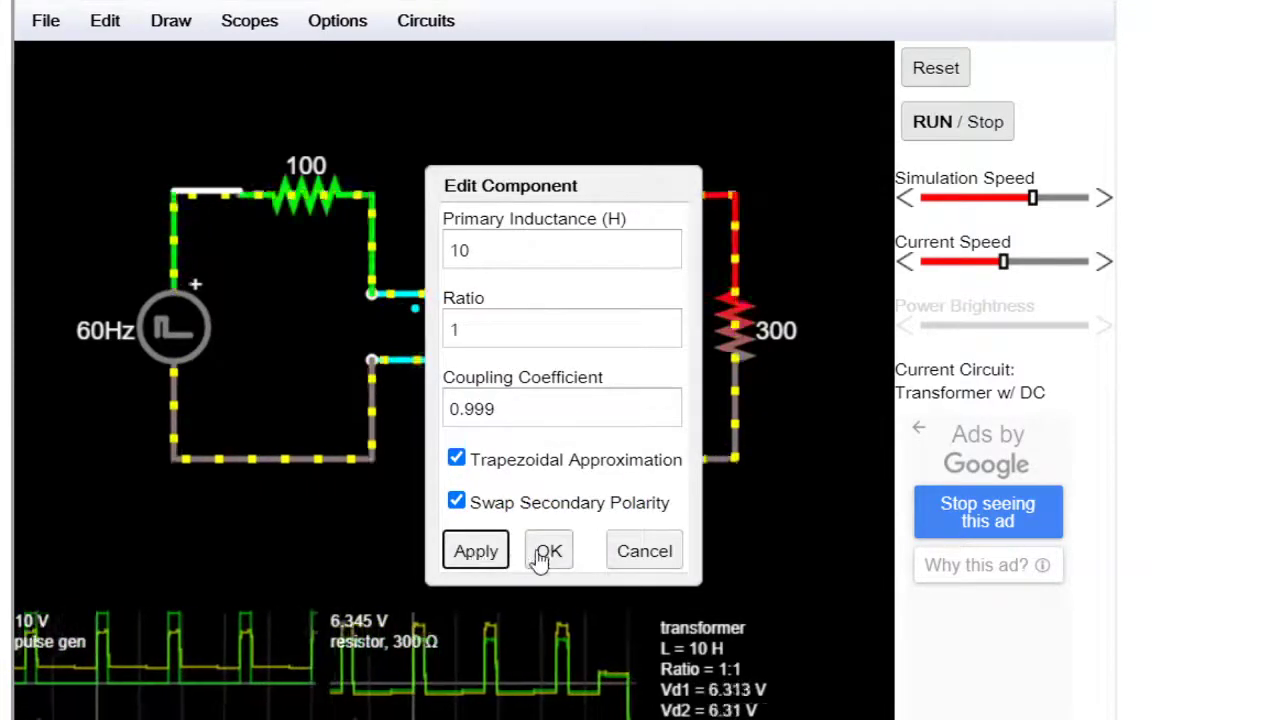
{"action": "left_click", "coordinate": [553, 550]}
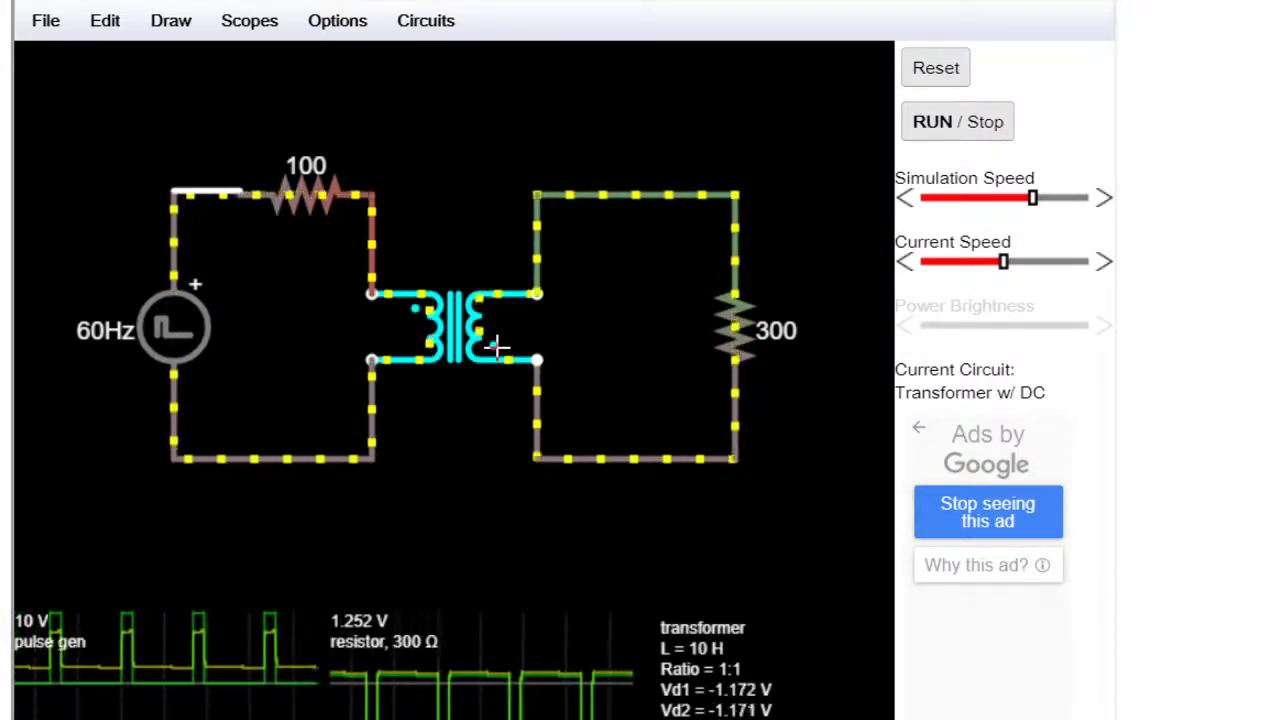
- Change the source waveform from Pulse to A/C, giving a 60 Hz sine with the load at 8.59 V
{"action": "right_click", "coordinate": [182, 325]}
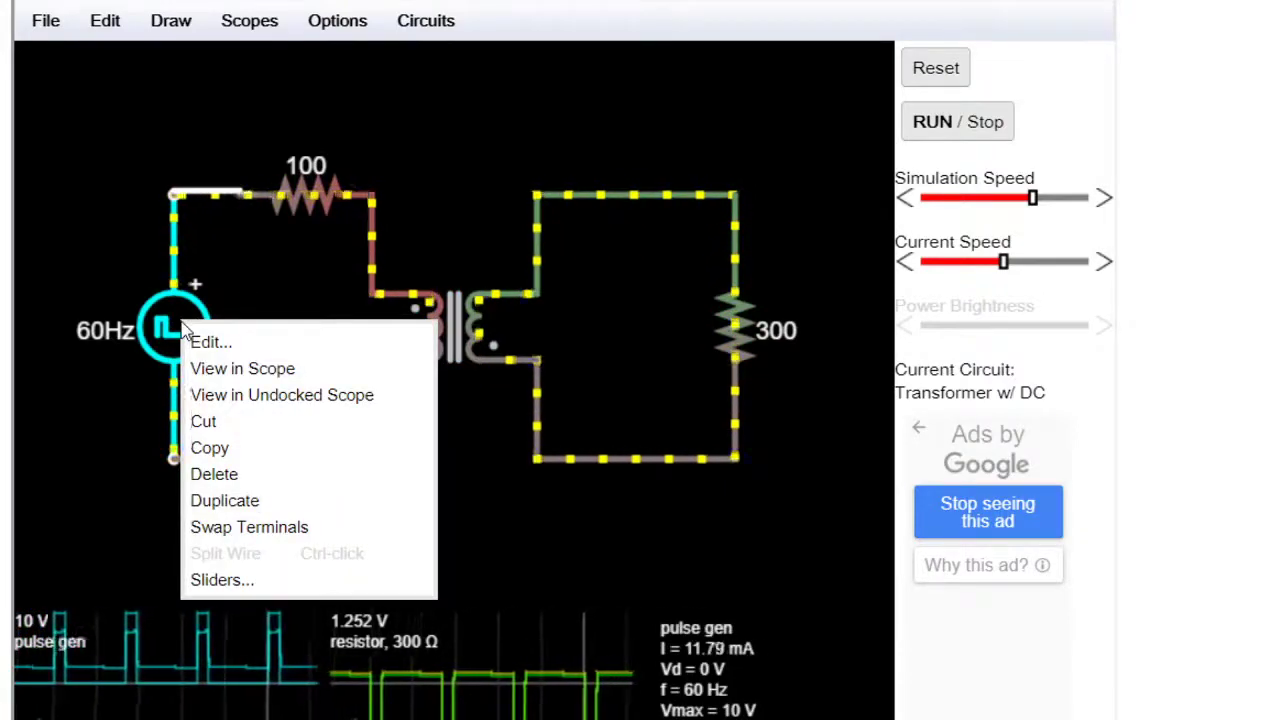
{"action": "left_click", "coordinate": [207, 345]}
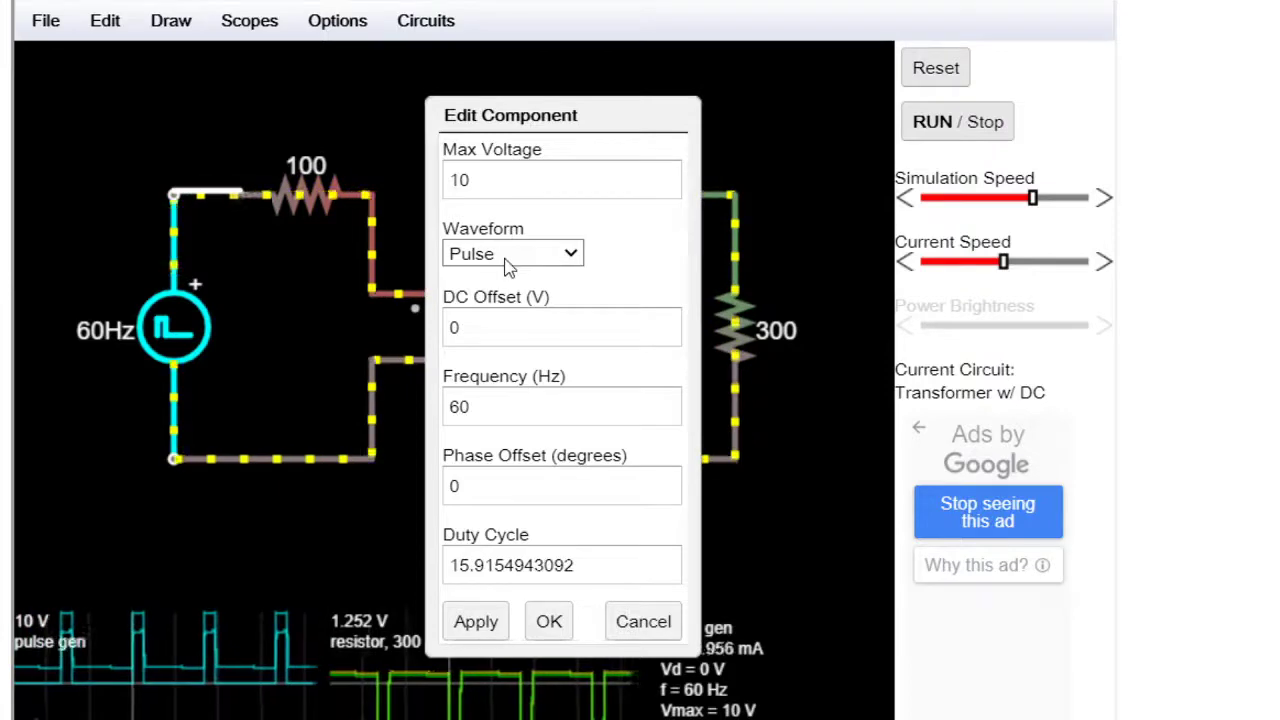
{"action": "left_click", "coordinate": [488, 312]}
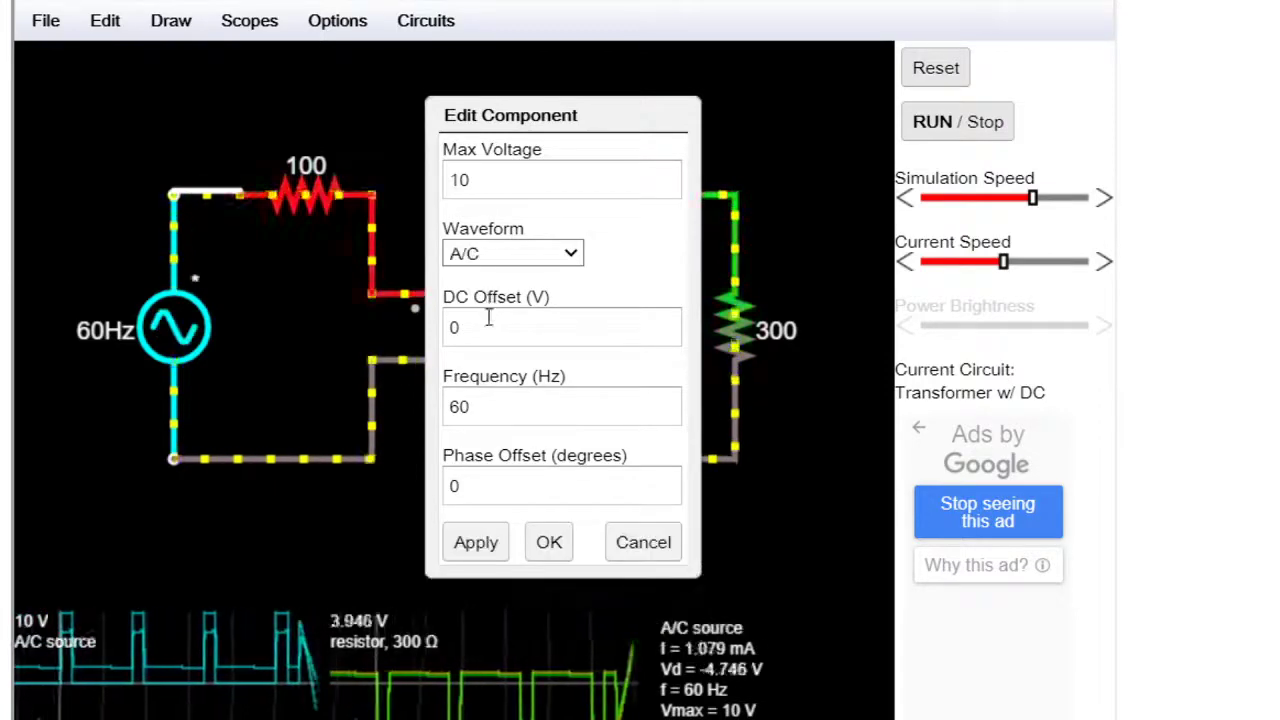
{"action": "left_click", "coordinate": [494, 545]}
{"action": "left_click", "coordinate": [570, 549]}
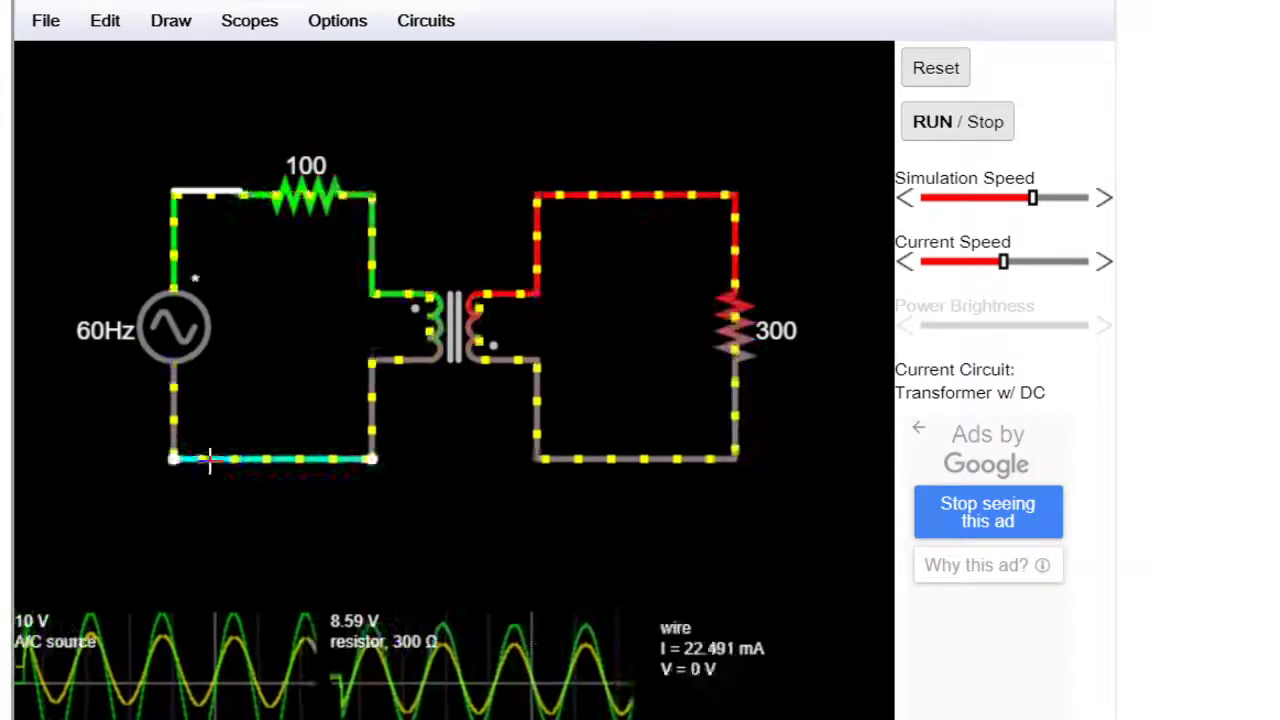
- Change the AC source's frequency from 60 Hz to 50 Hz
{"action": "right_click", "coordinate": [169, 334]}
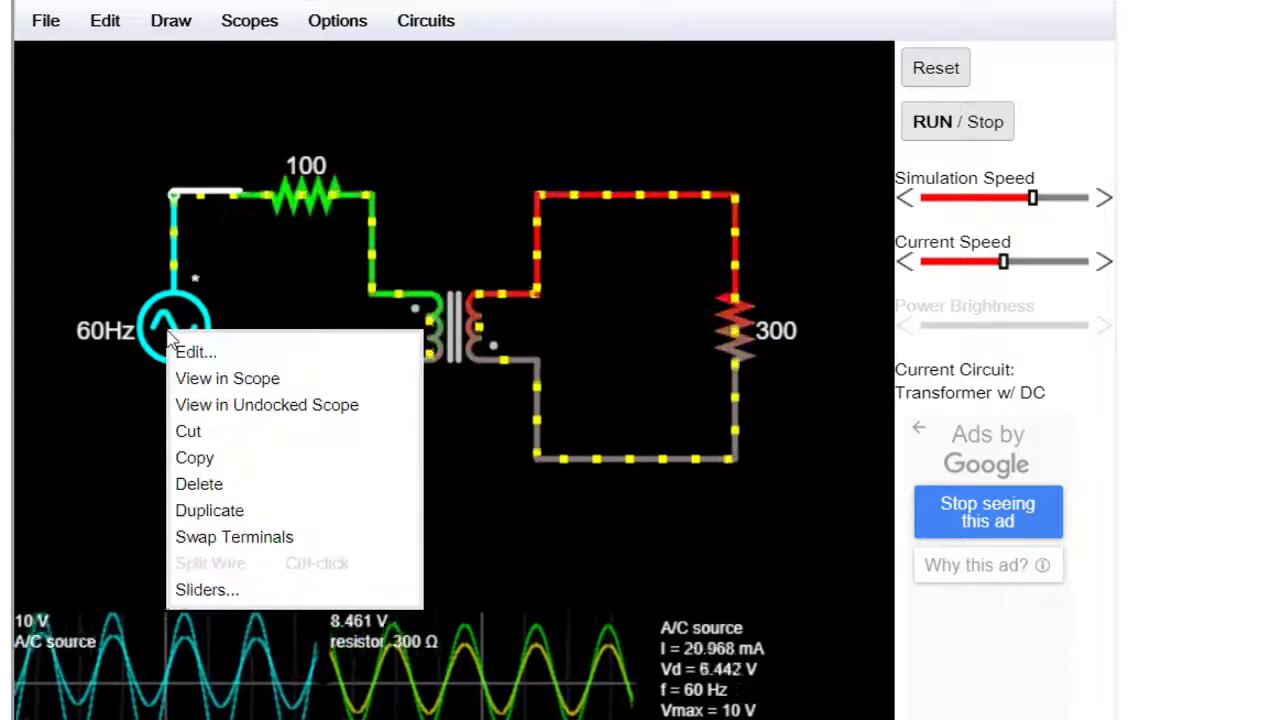
{"action": "left_click", "coordinate": [92, 330]}
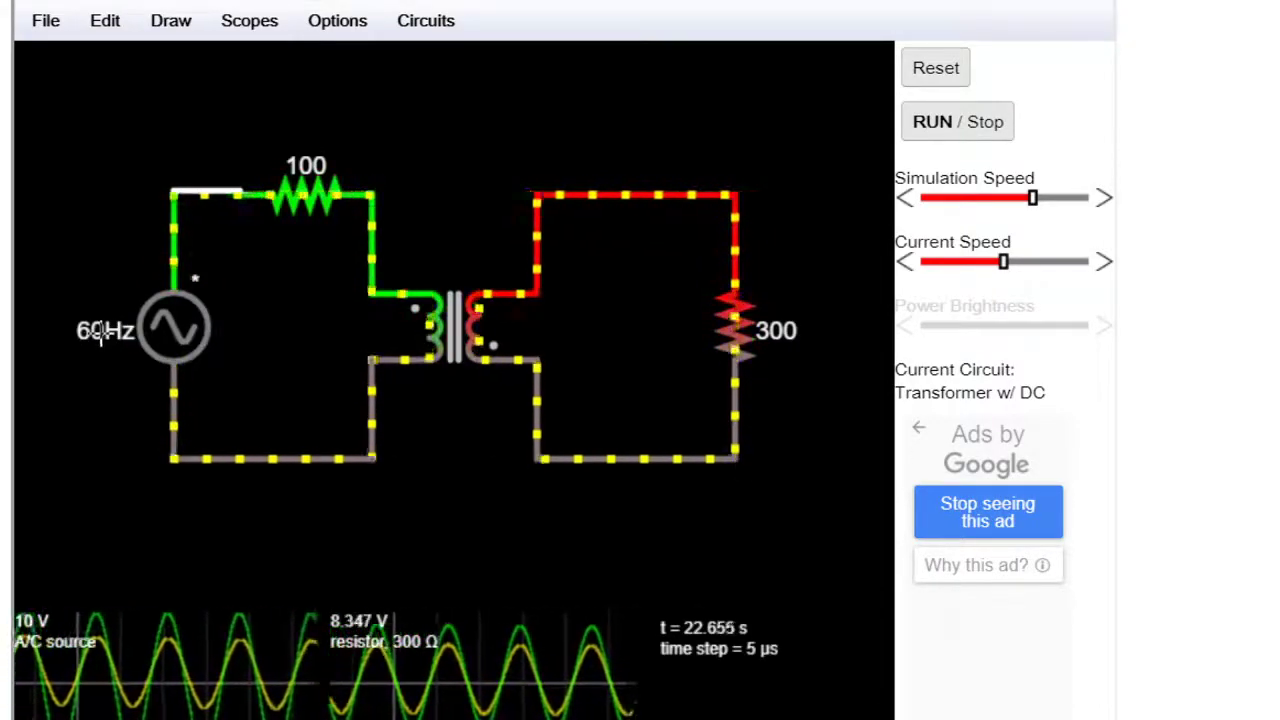
{"action": "right_click", "coordinate": [96, 332]}
{"action": "left_click", "coordinate": [78, 335]}
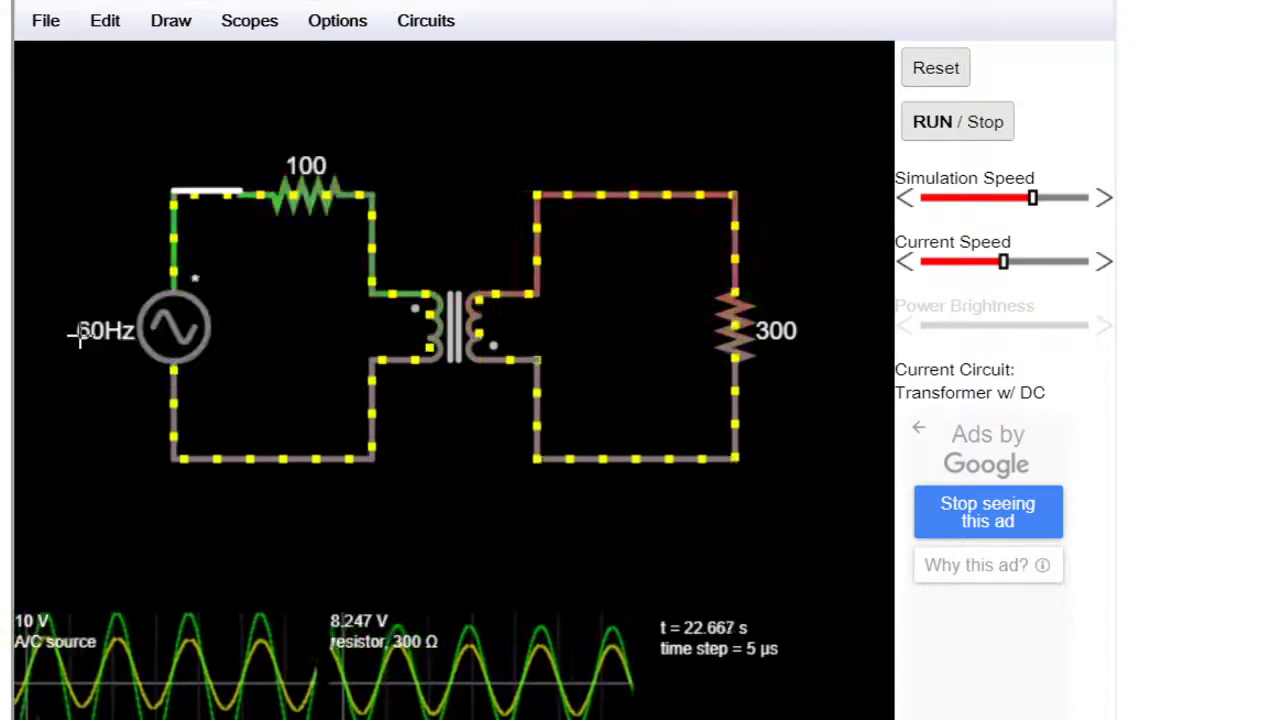
{"action": "right_click", "coordinate": [175, 325]}
{"action": "left_click", "coordinate": [183, 348]}
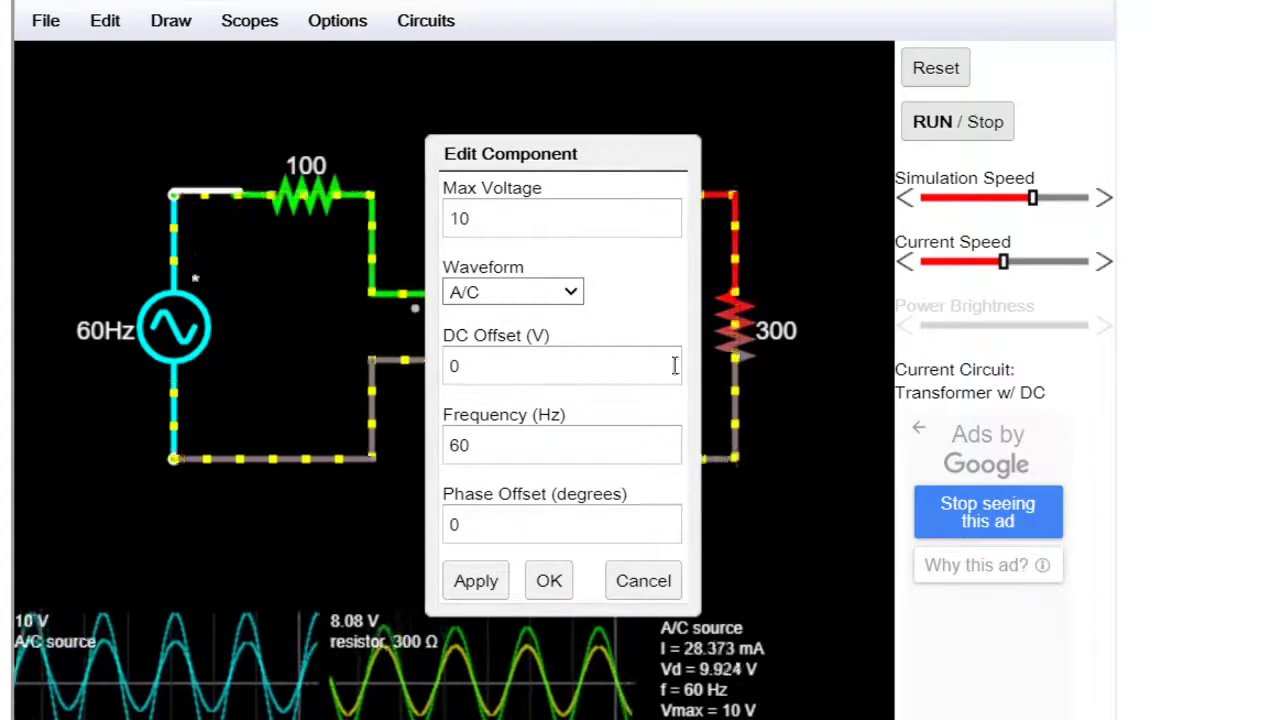
{"action": "left_click", "coordinate": [549, 440]}
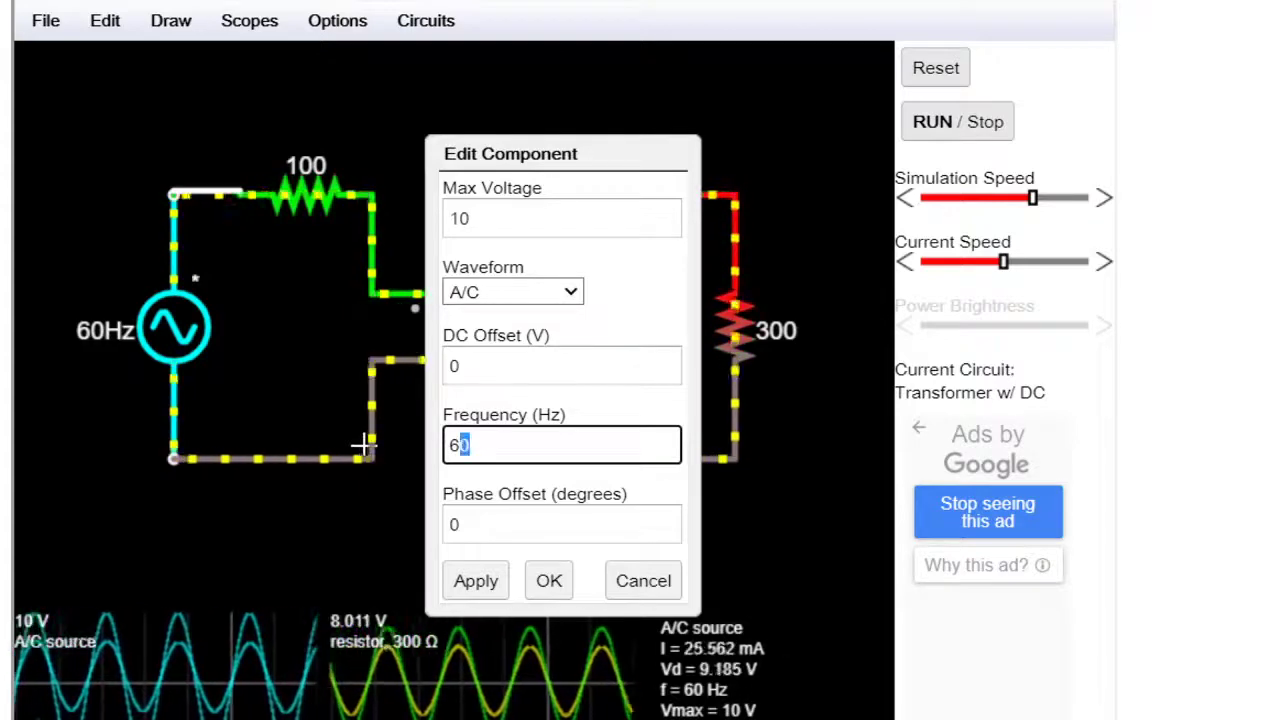
{"action": "left_click", "coordinate": [494, 590]}
{"action": "left_click", "coordinate": [547, 585]}
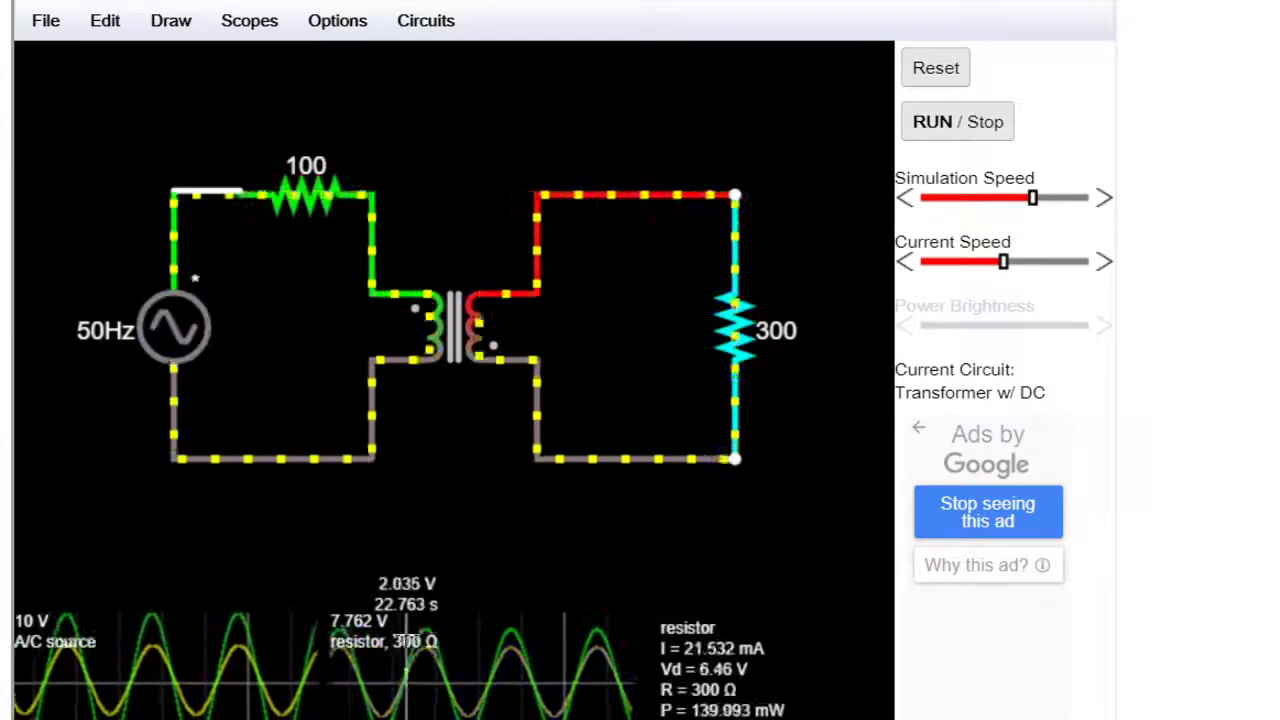
- Switch the 50 Hz source's waveform to D/C, making it a steady 10 V supply
{"action": "right_click", "coordinate": [190, 345]}
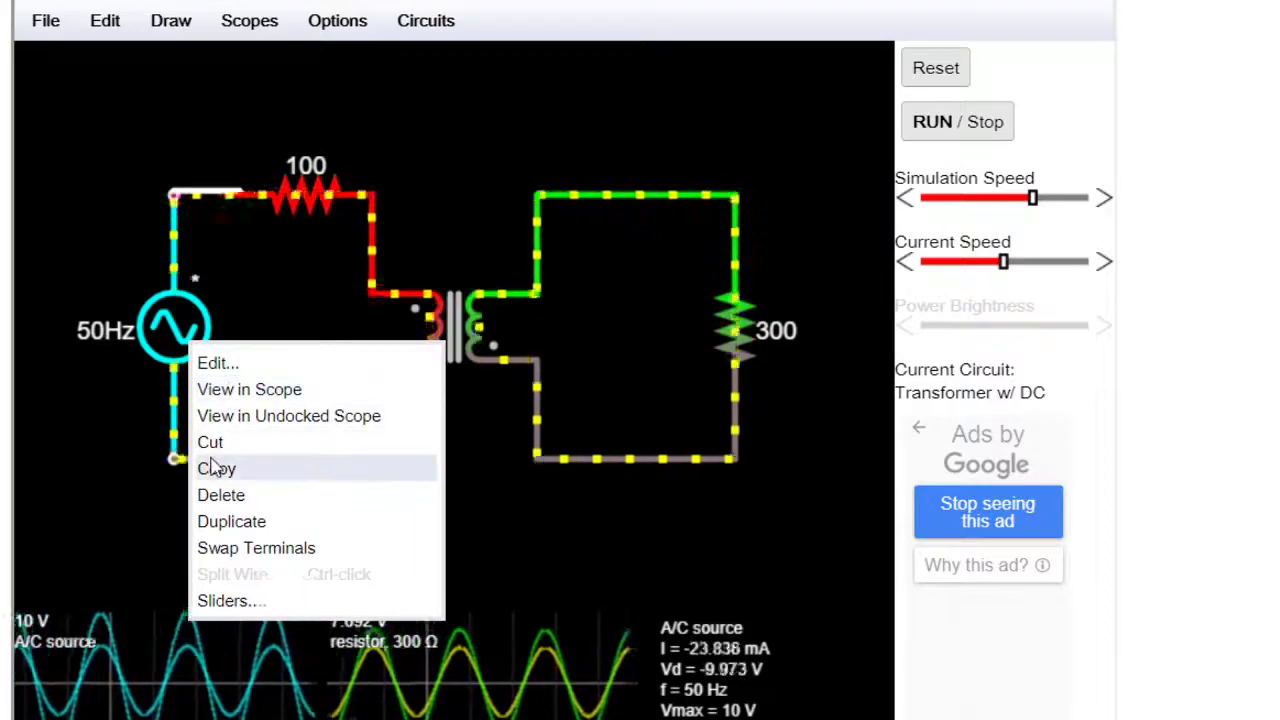
{"action": "left_click", "coordinate": [215, 362]}
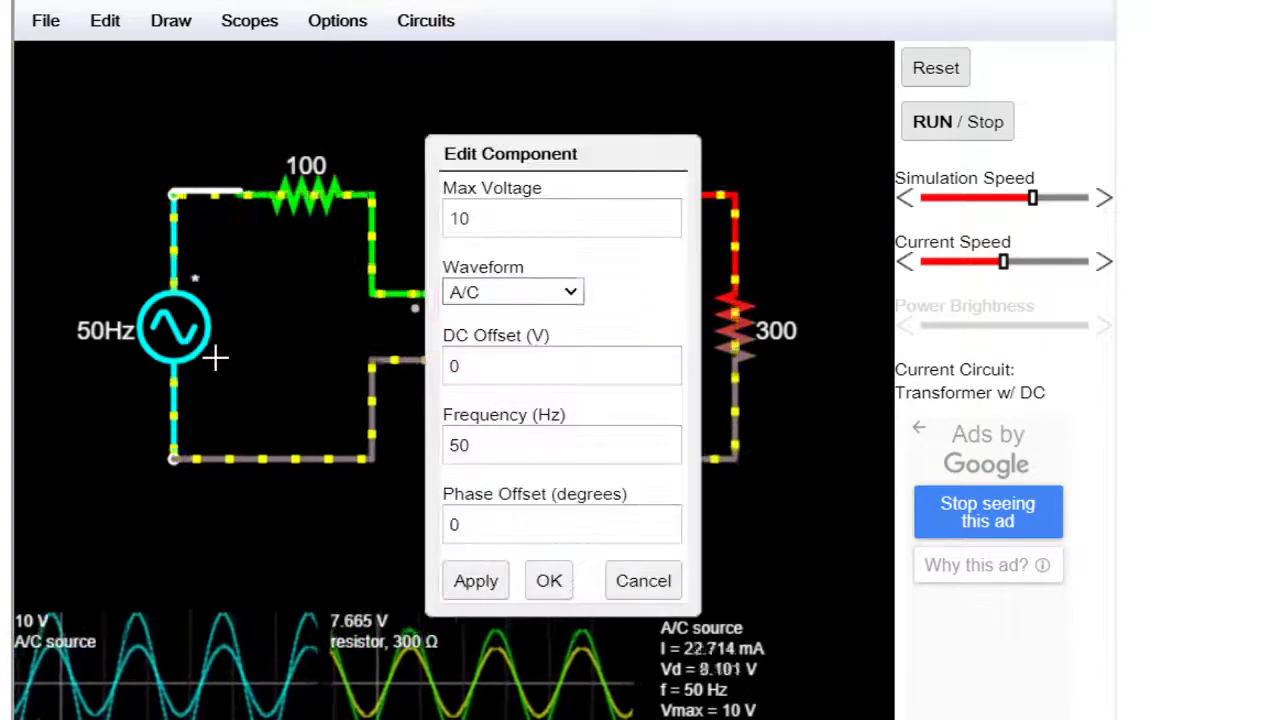
{"action": "left_click", "coordinate": [503, 332]}
{"action": "left_click", "coordinate": [482, 438]}
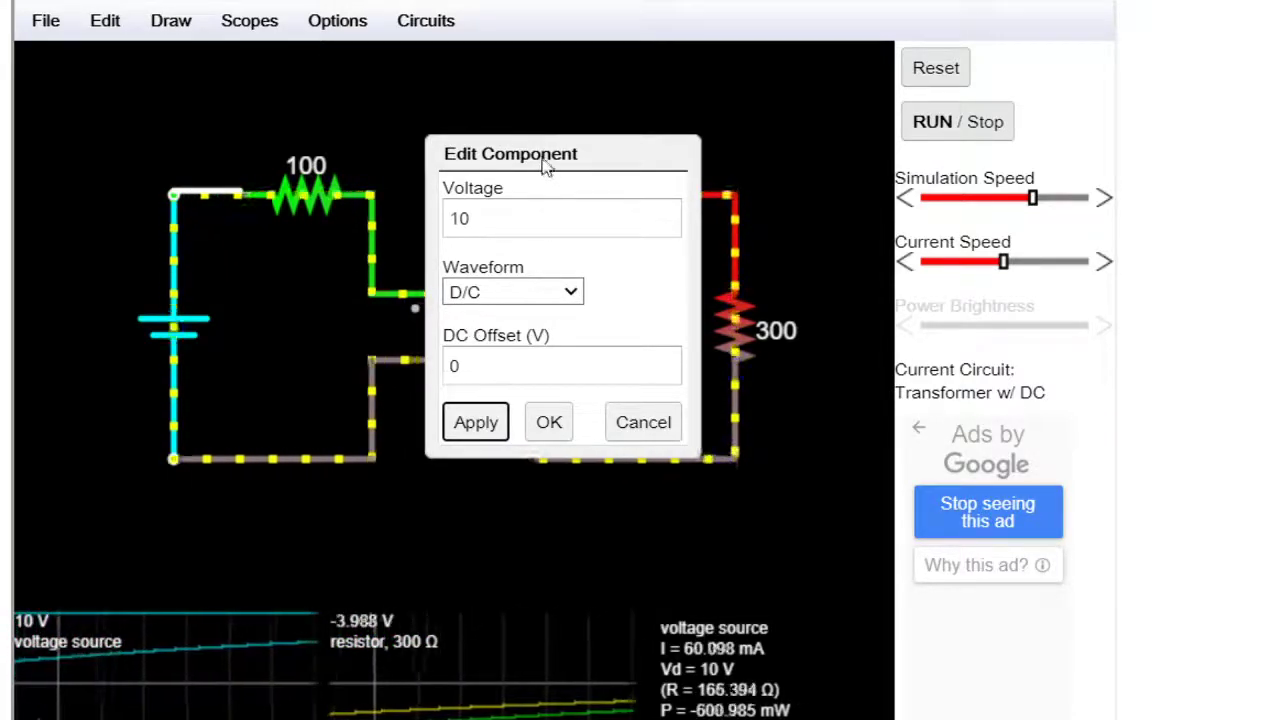
{"action": "left_click", "coordinate": [546, 424]}
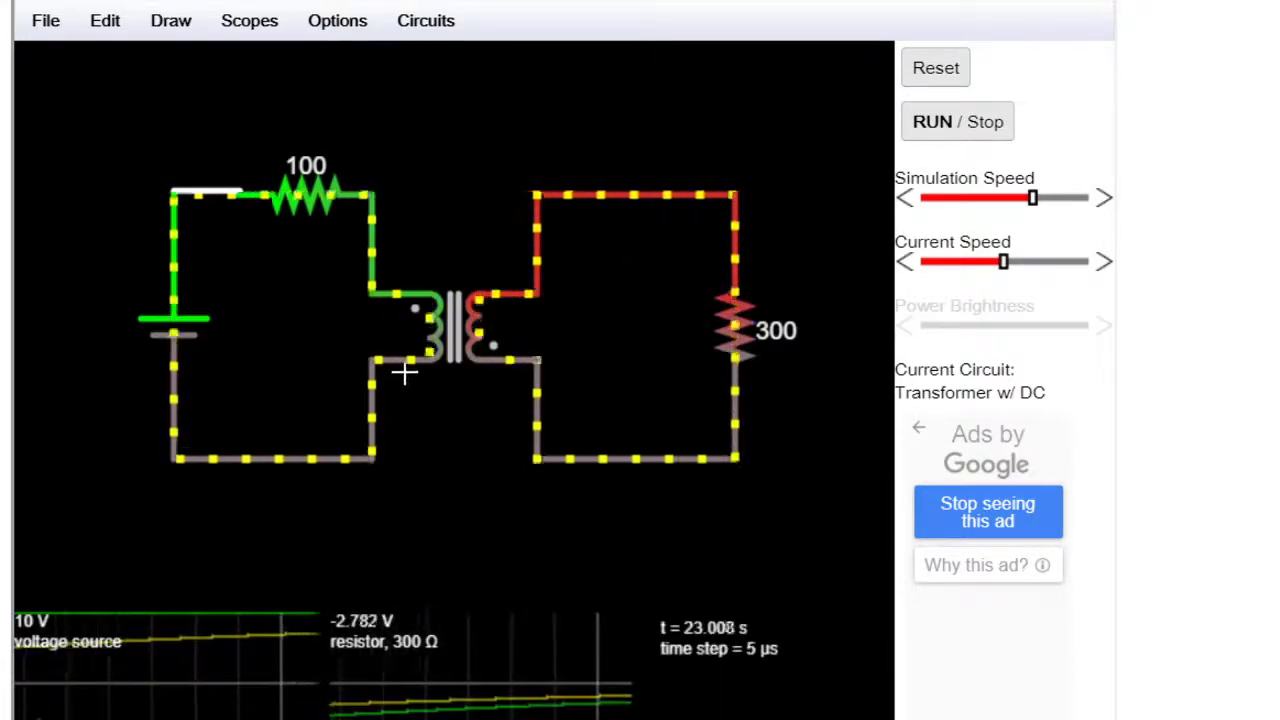
{"action": "mouse_move", "coordinate": [429, 340]}
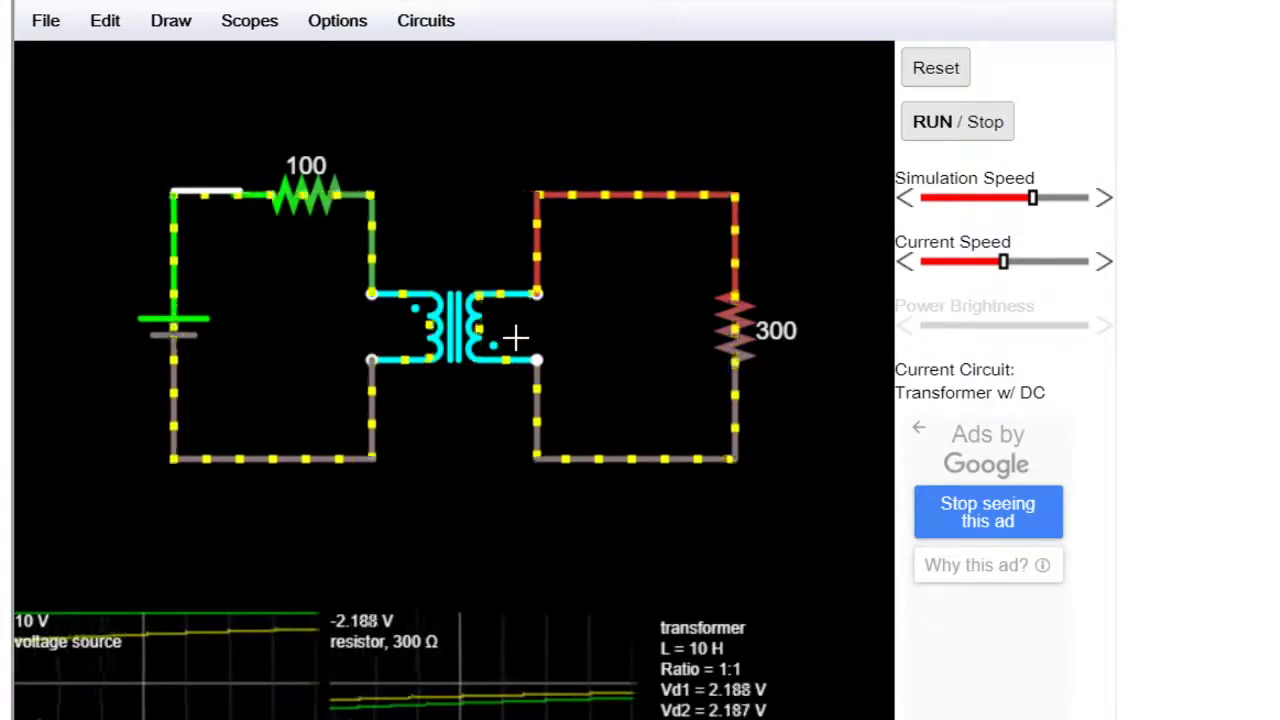
- Open the transformer's settings and cancel without changing anything
{"action": "right_click", "coordinate": [381, 328]}
{"action": "left_click", "coordinate": [420, 347]}
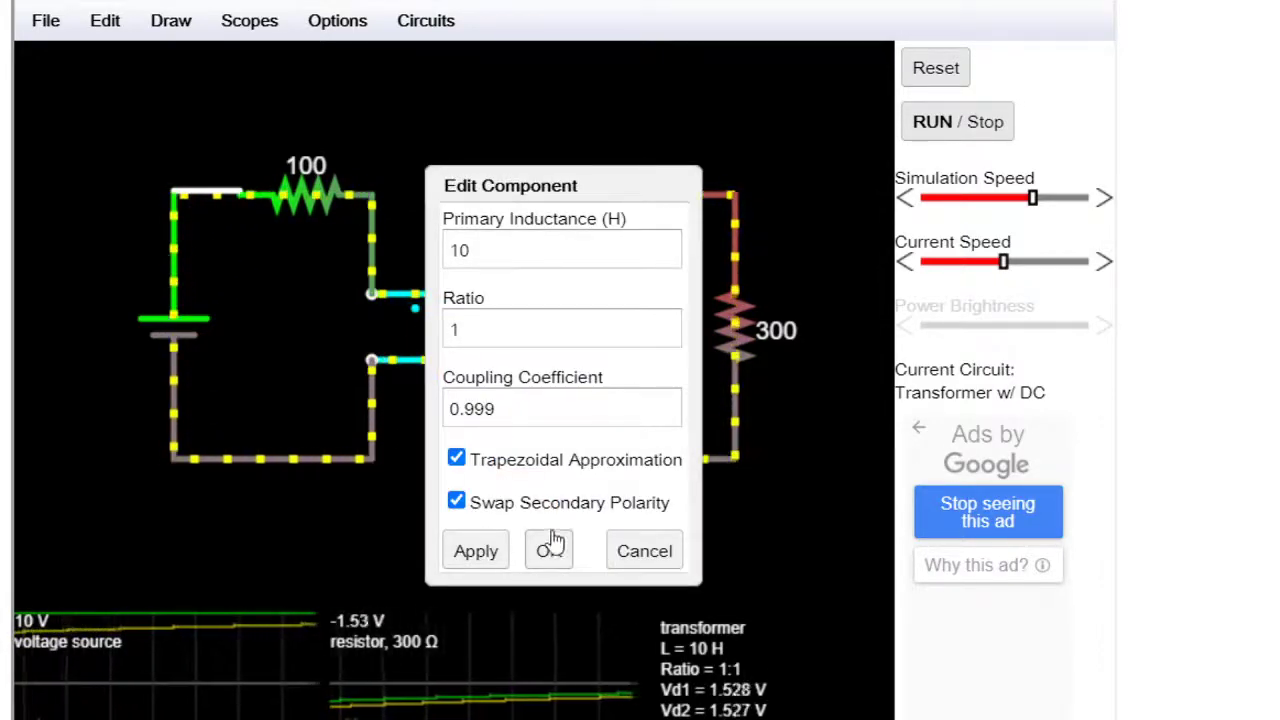
{"action": "left_click", "coordinate": [650, 560]}
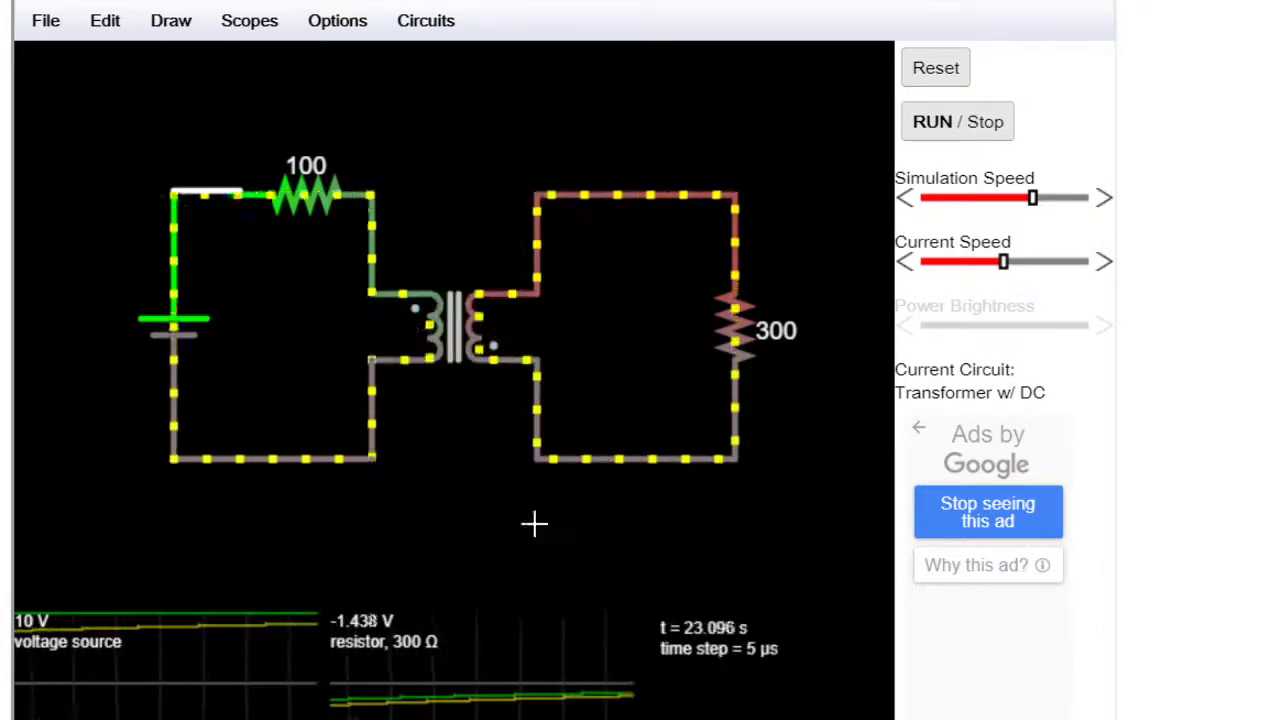
- Set the source waveform to Triangle for a 10 V, 50 Hz triangle wave
{"action": "right_click", "coordinate": [177, 342]}
{"action": "left_click", "coordinate": [186, 355]}
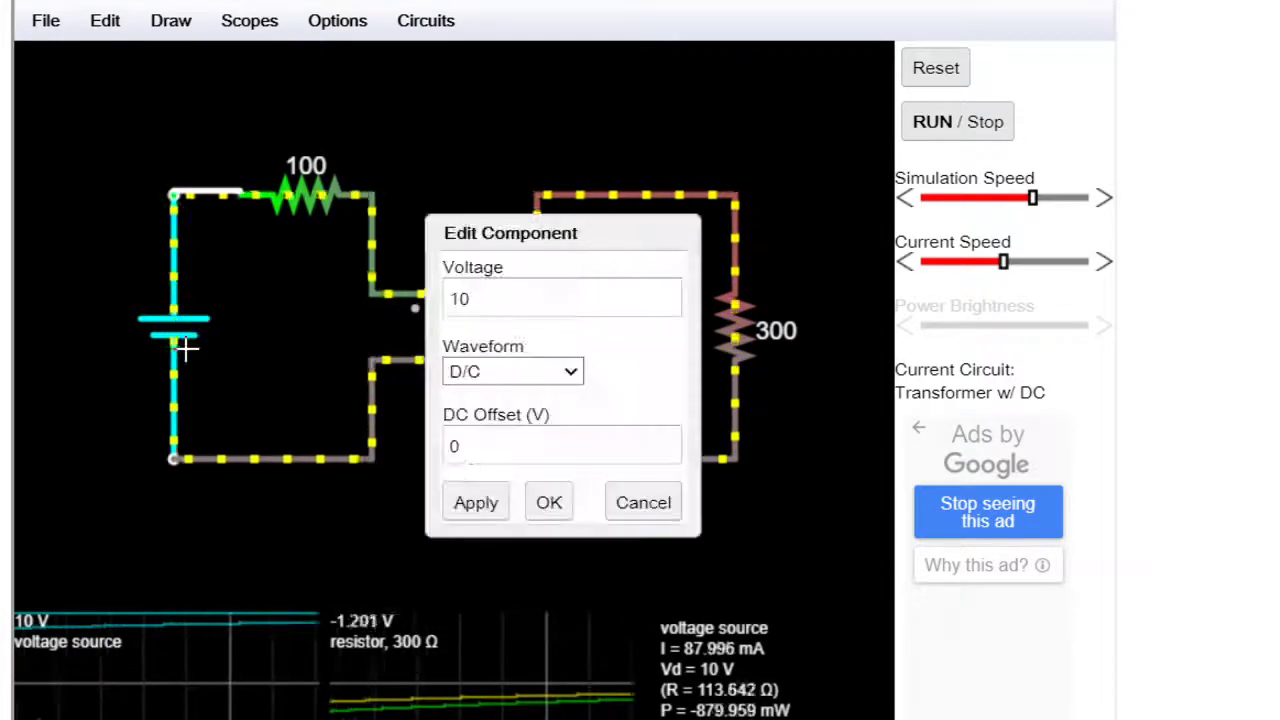
{"action": "left_click", "coordinate": [475, 388]}
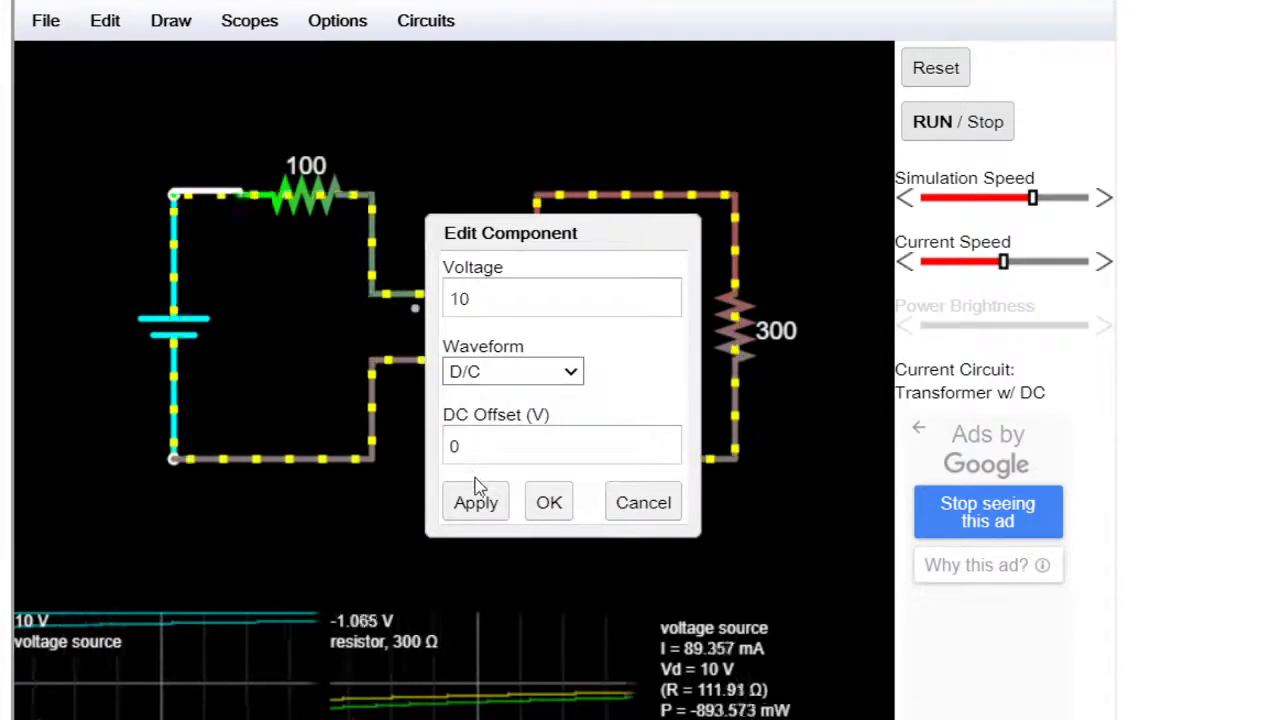
{"action": "left_click", "coordinate": [477, 486]}
{"action": "left_click", "coordinate": [484, 664]}
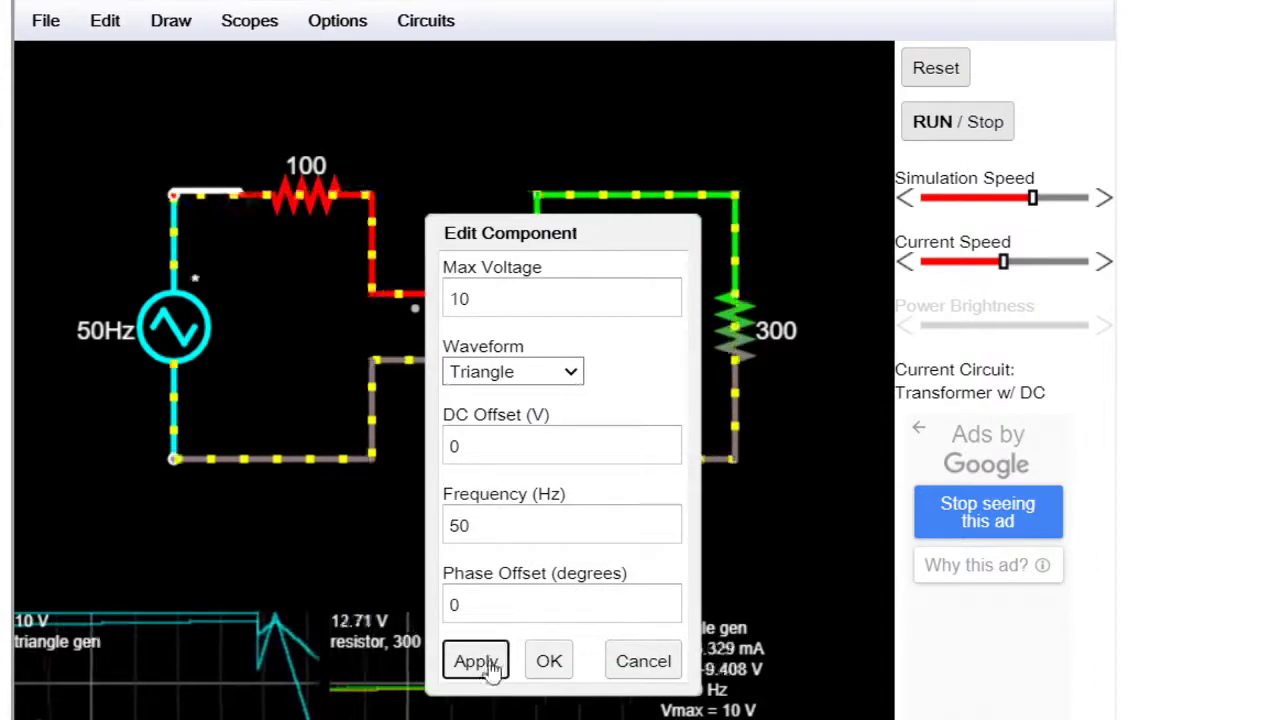
{"action": "left_click", "coordinate": [548, 664]}
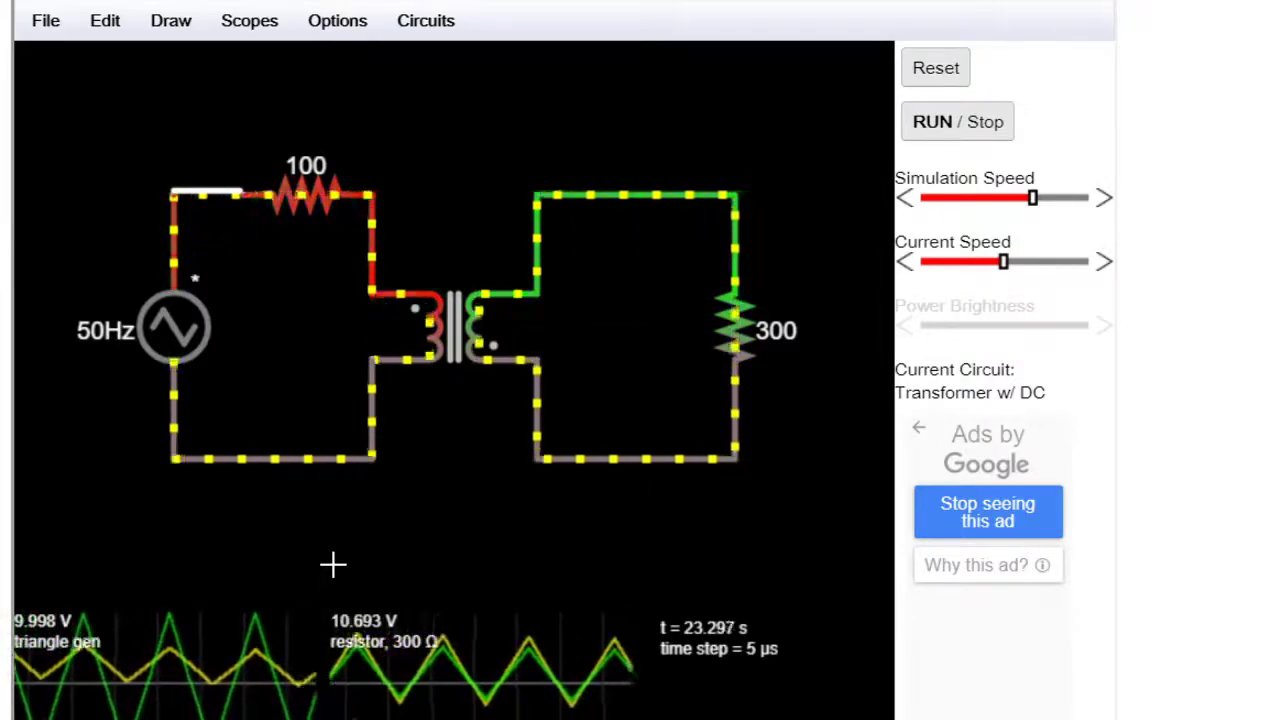
- Change the source waveform from Triangle back to Pulse at 50 Hz
{"action": "right_click", "coordinate": [178, 343]}
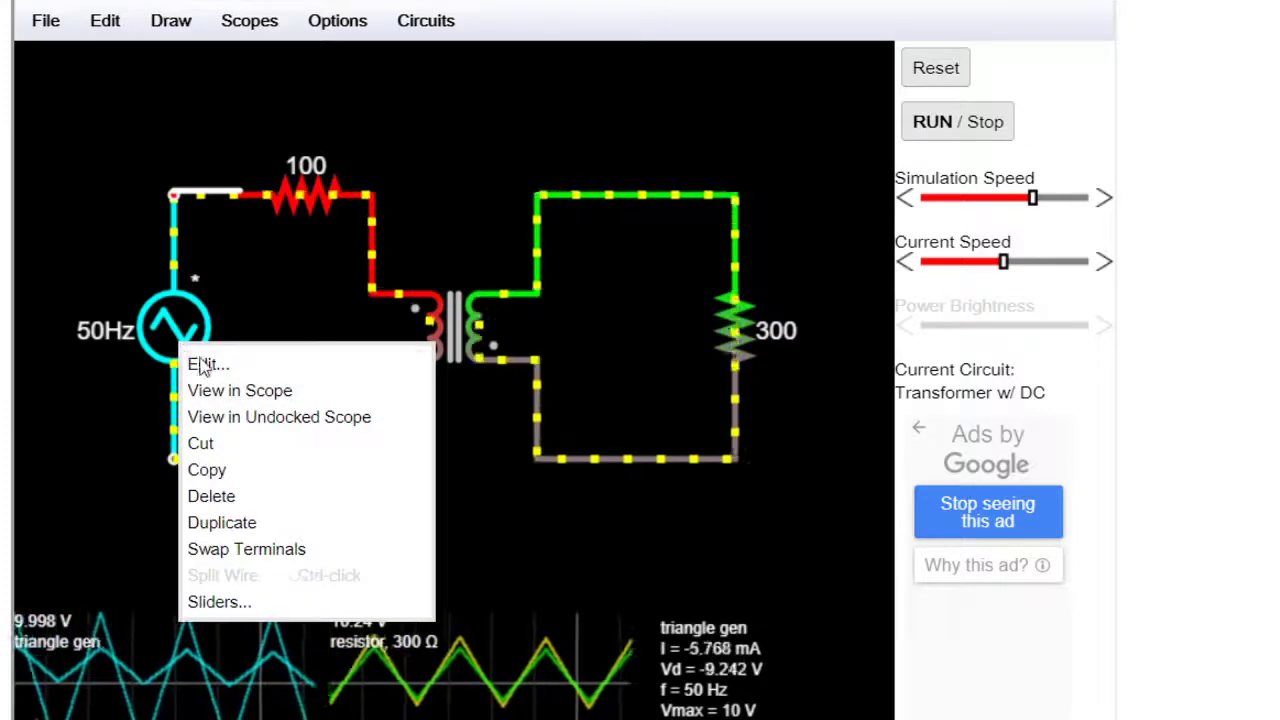
{"action": "left_click", "coordinate": [210, 366]}
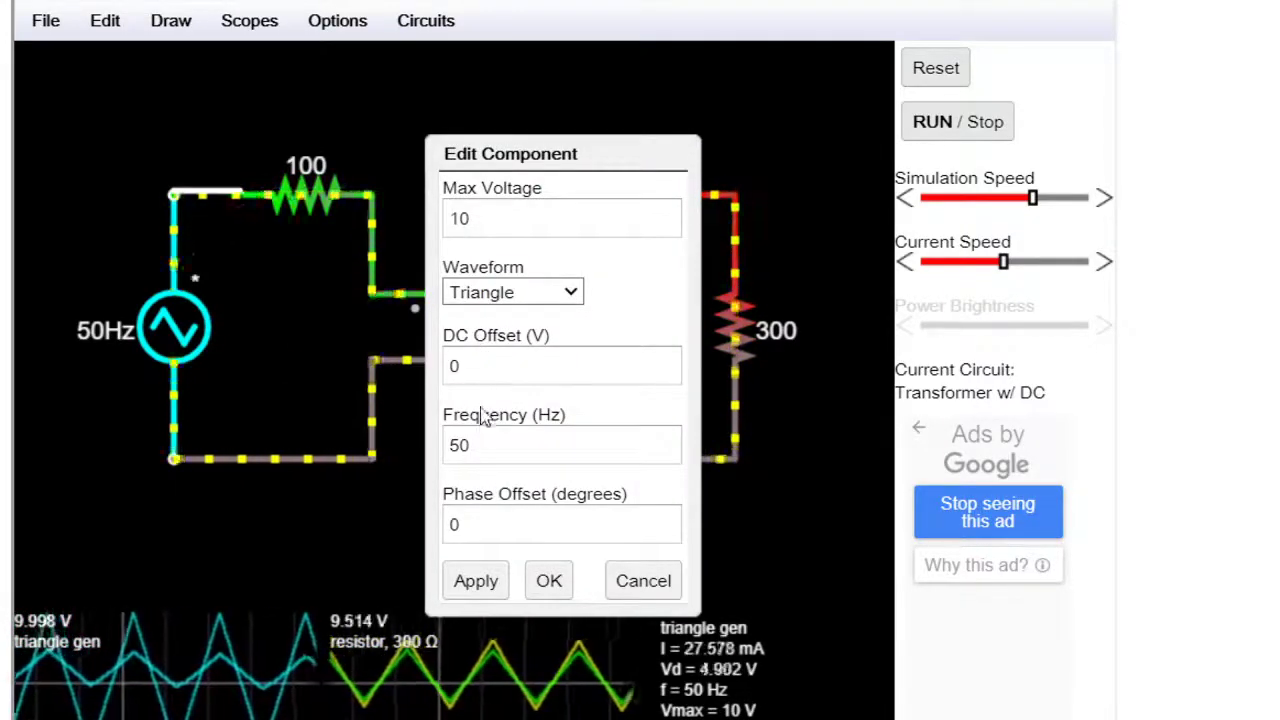
{"action": "key", "text": "Down"}
{"action": "key", "text": "Down"}
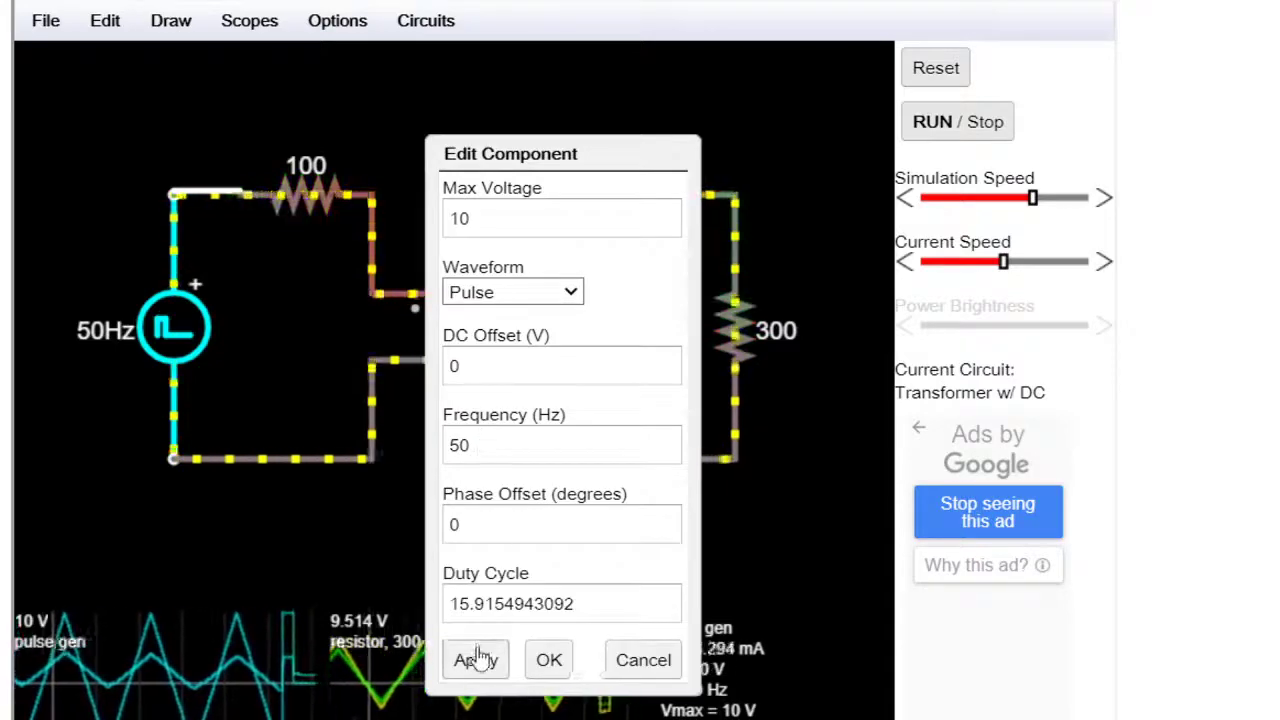
{"action": "left_click", "coordinate": [520, 658]}
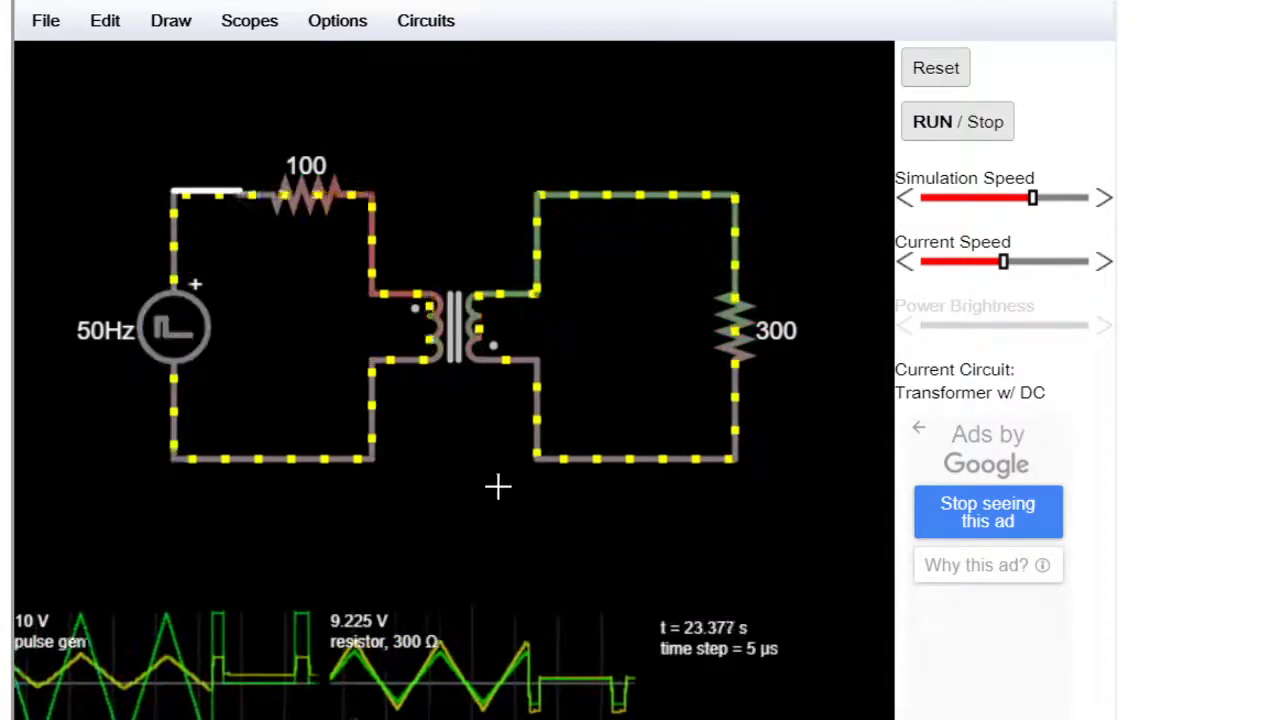
- Turn off Swap Secondary Polarity on the transformer, bringing the load to about 6.31 V
{"action": "right_click", "coordinate": [478, 340]}
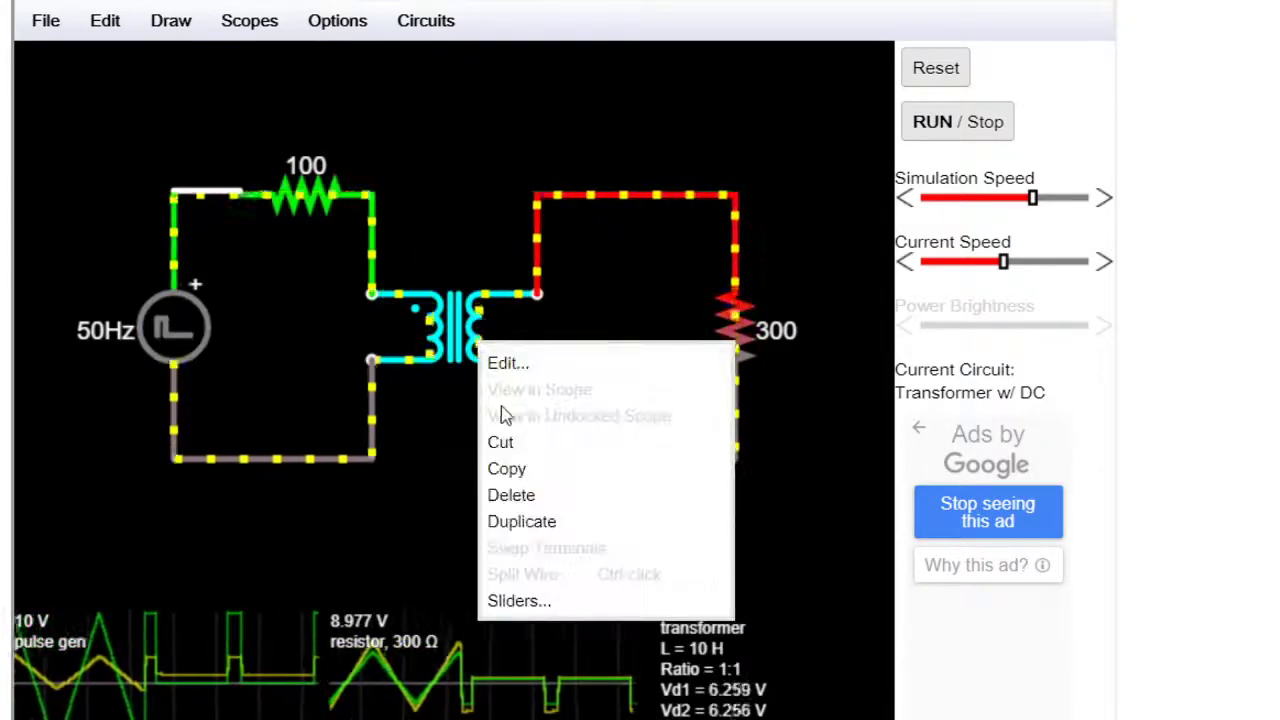
{"action": "left_click", "coordinate": [535, 365]}
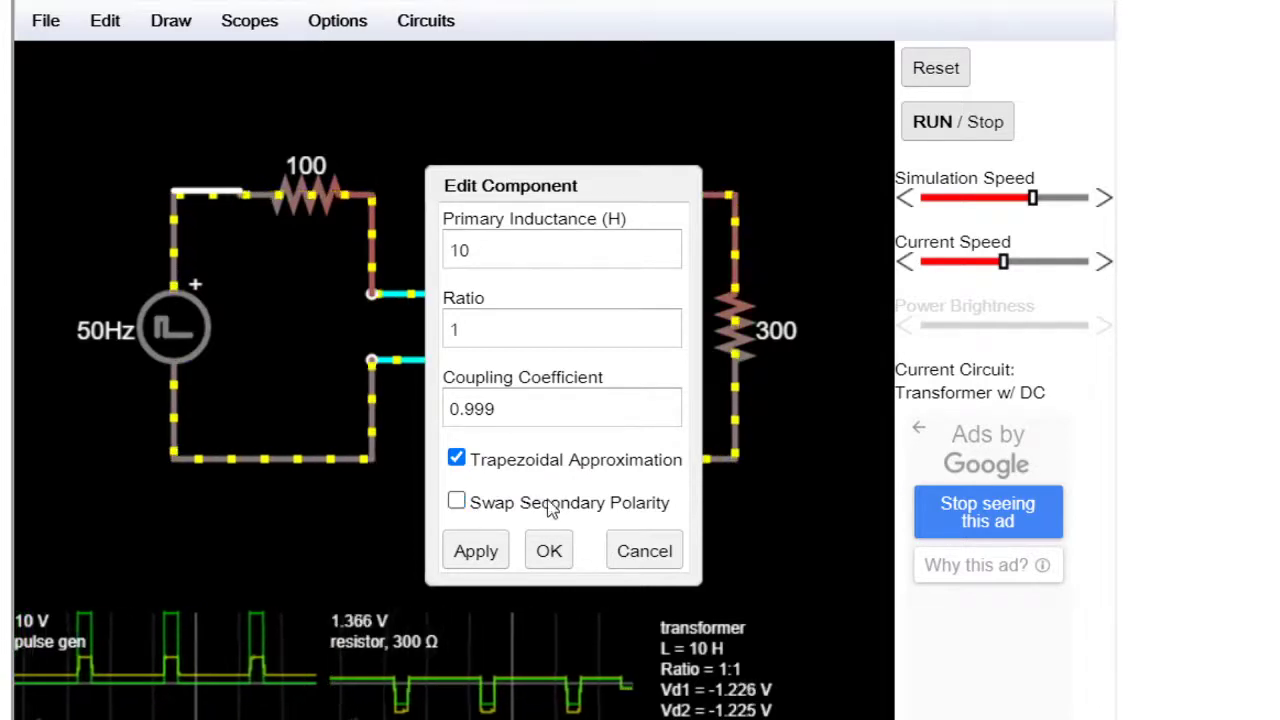
{"action": "left_click", "coordinate": [490, 551]}
{"action": "left_click", "coordinate": [545, 551]}
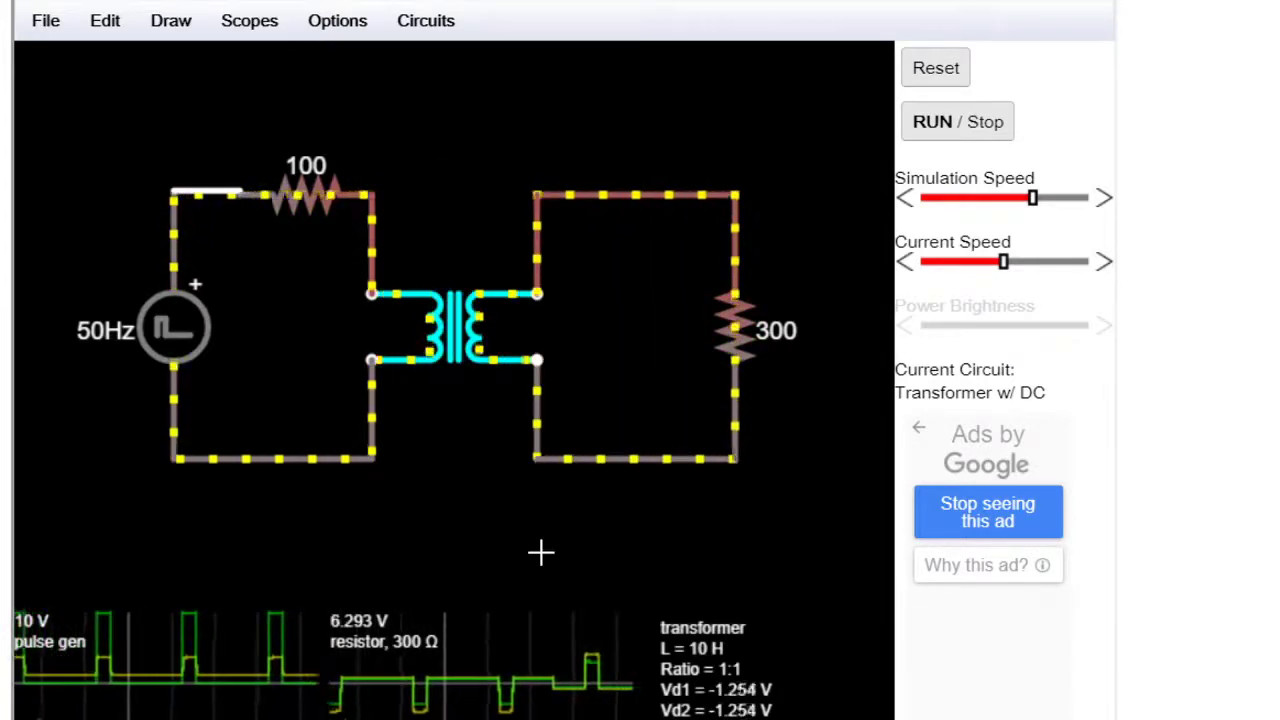
- Set the pulse generator's waveform to Sawtooth, giving a 10 V, 50 Hz sawtooth with the load near 6.58 V
{"action": "right_click", "coordinate": [170, 336]}
{"action": "left_click", "coordinate": [185, 352]}
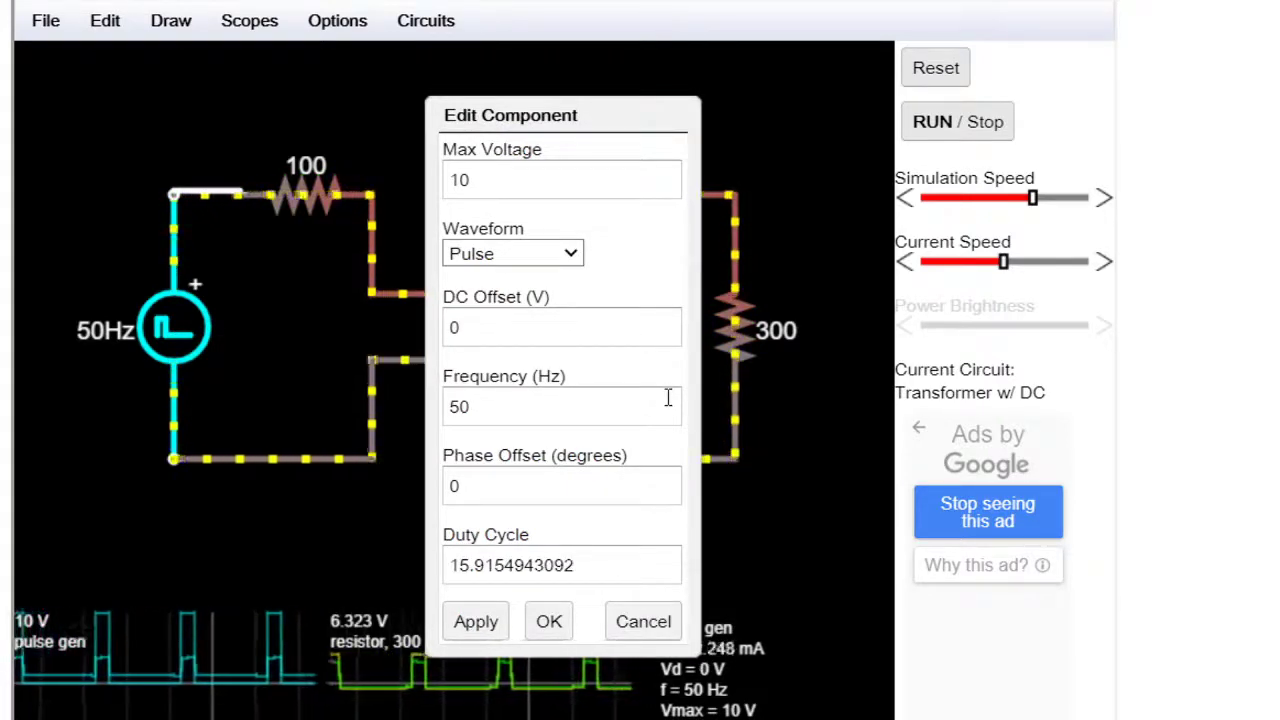
{"action": "left_click", "coordinate": [493, 491]}
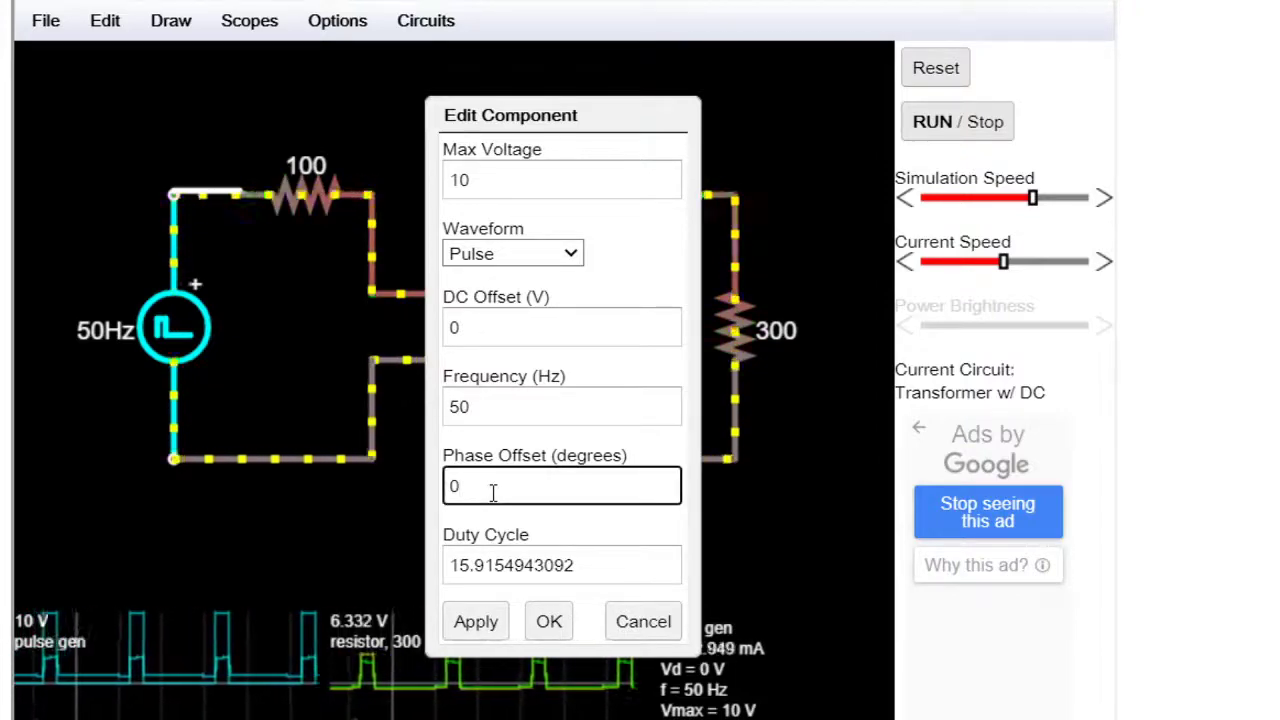
{"action": "scroll", "coordinate": [517, 296], "scroll_direction": "down", "scroll_amount": 3}
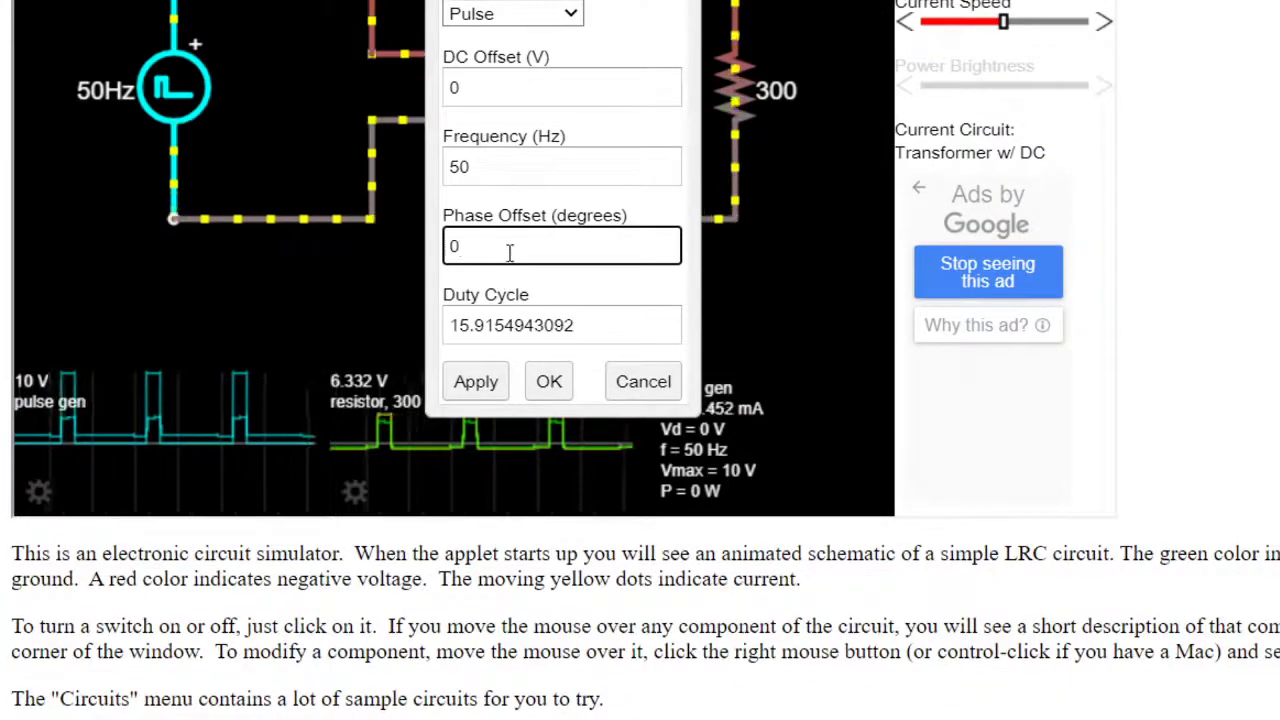
{"action": "left_click", "coordinate": [510, 32]}
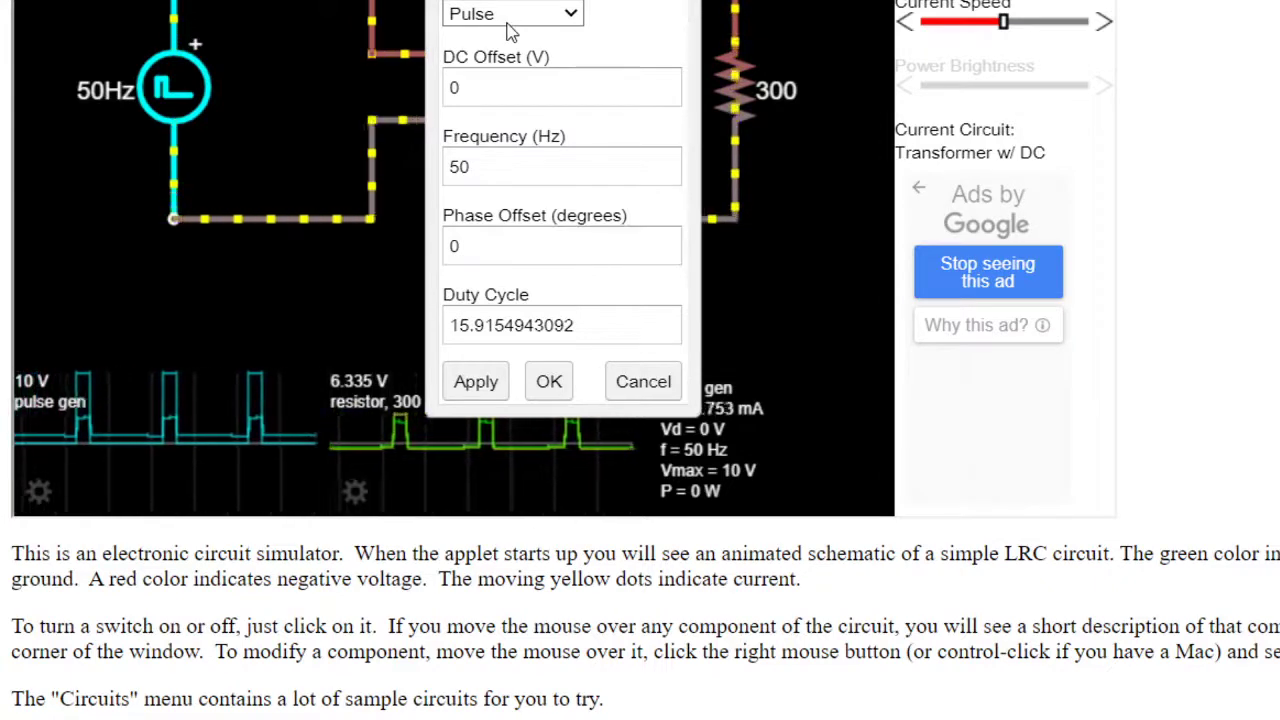
{"action": "key", "text": "Up"}
{"action": "key", "text": "Up"}
{"action": "key", "text": "Up"}
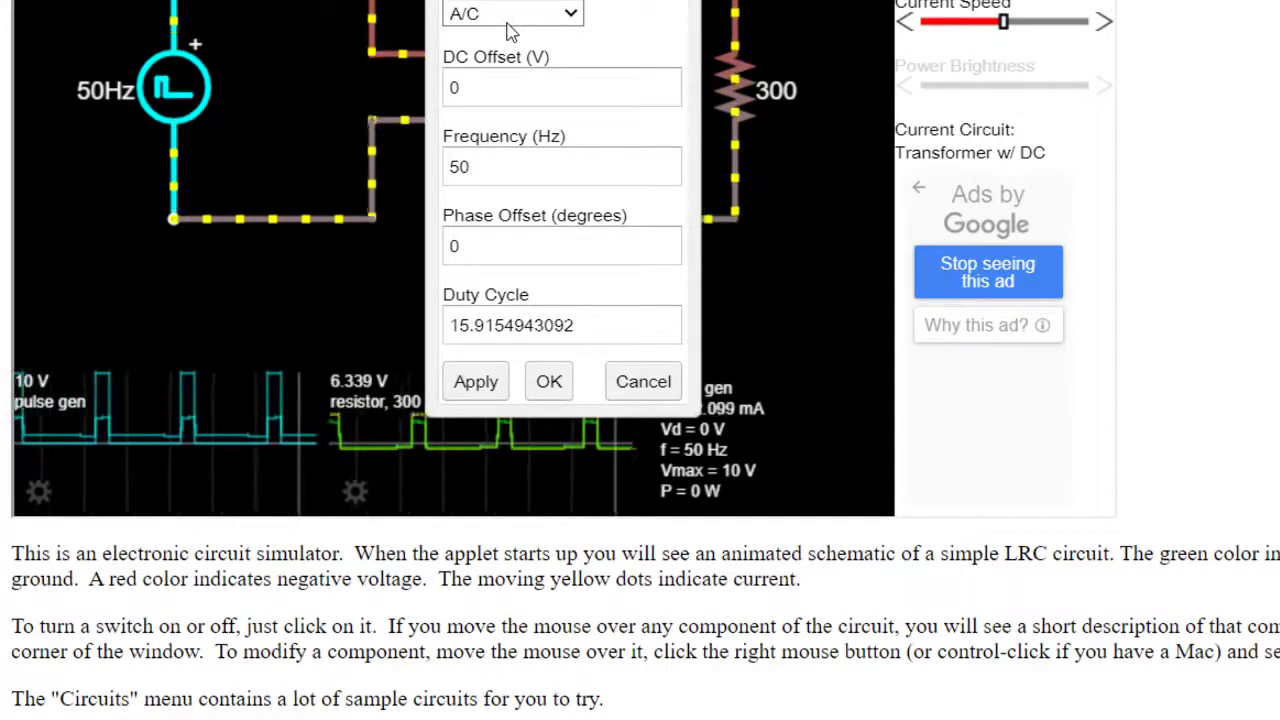
{"action": "key", "text": "Down"}
{"action": "key", "text": "Down"}
{"action": "key", "text": "Down"}
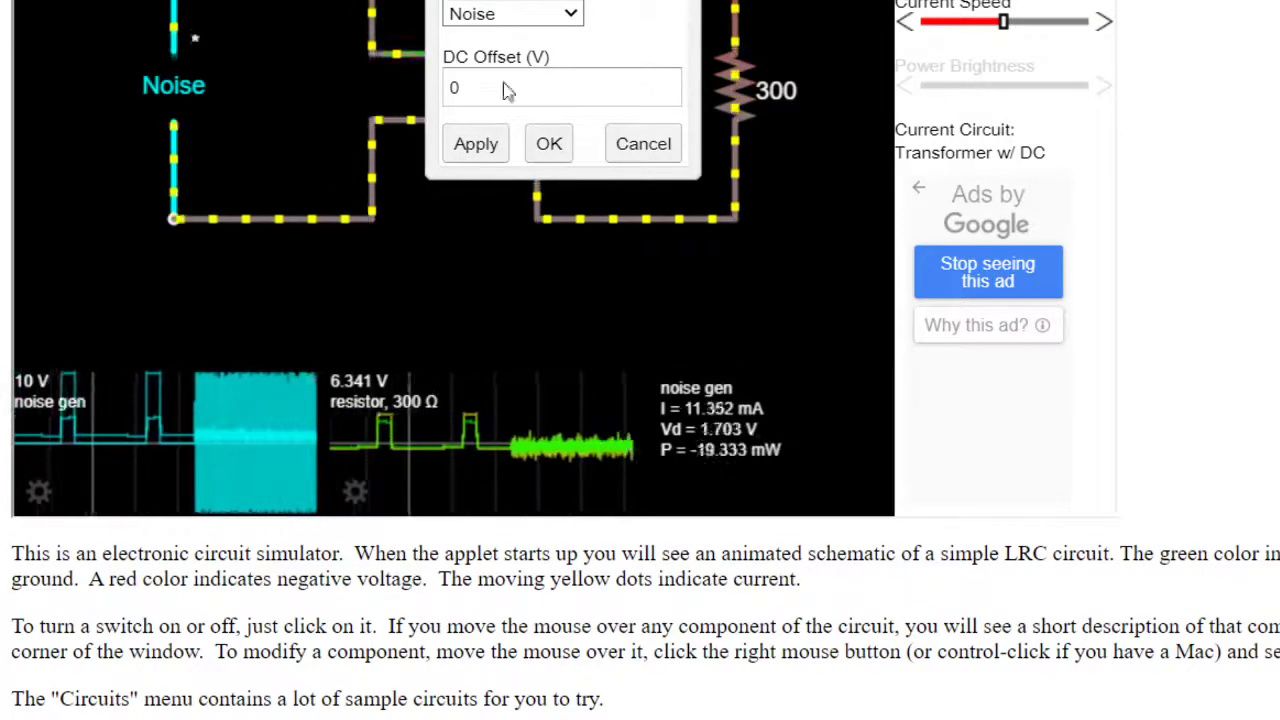
{"action": "key", "text": "Up"}
{"action": "key", "text": "Up"}
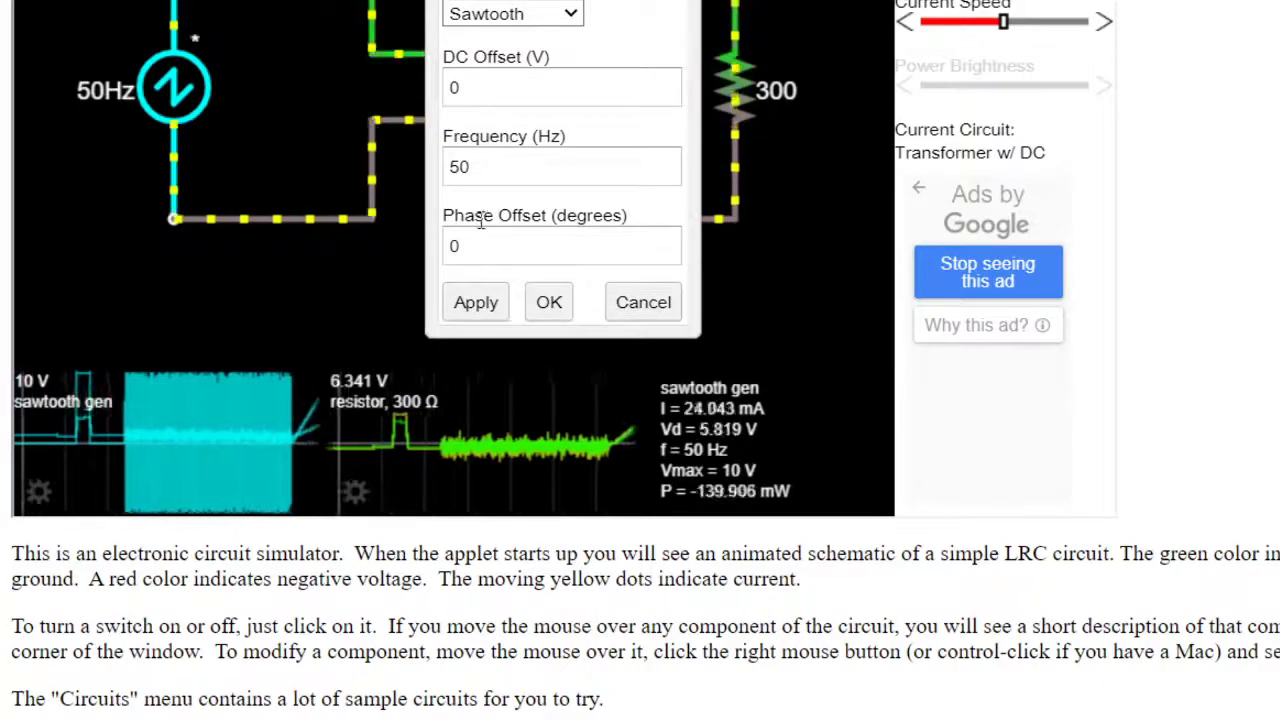
{"action": "left_click", "coordinate": [478, 306]}
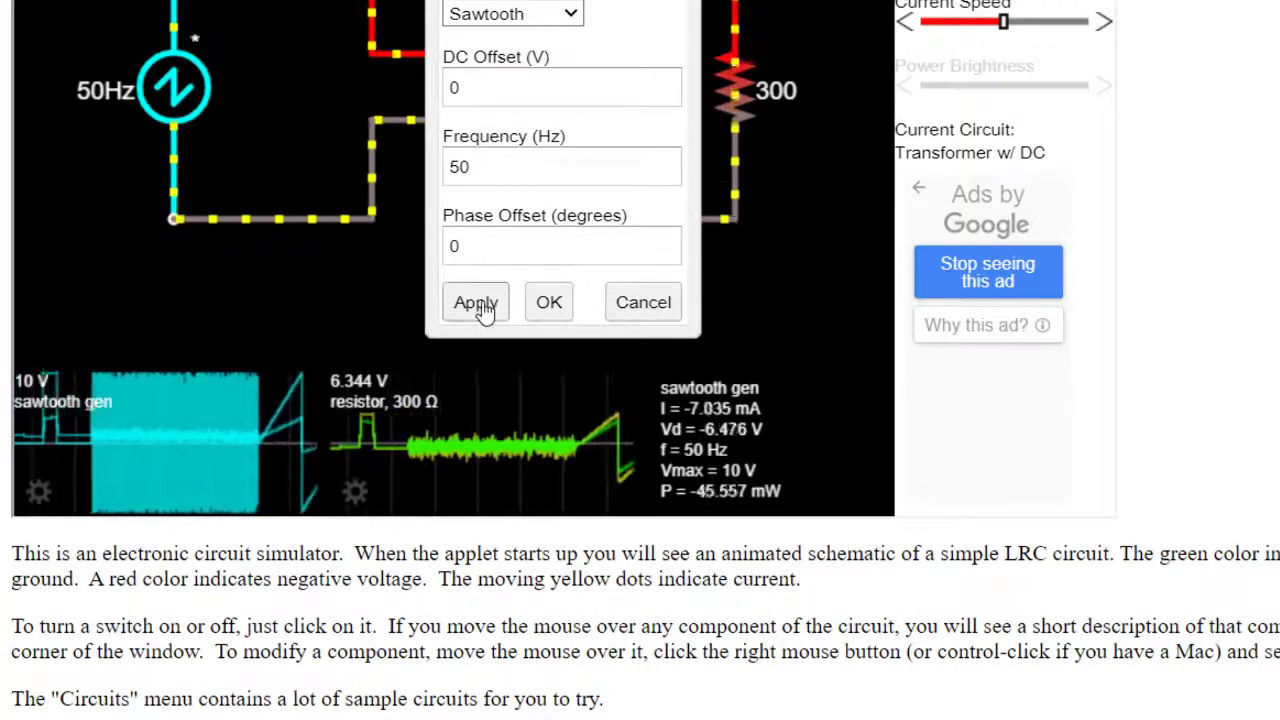
{"action": "left_click", "coordinate": [549, 303]}
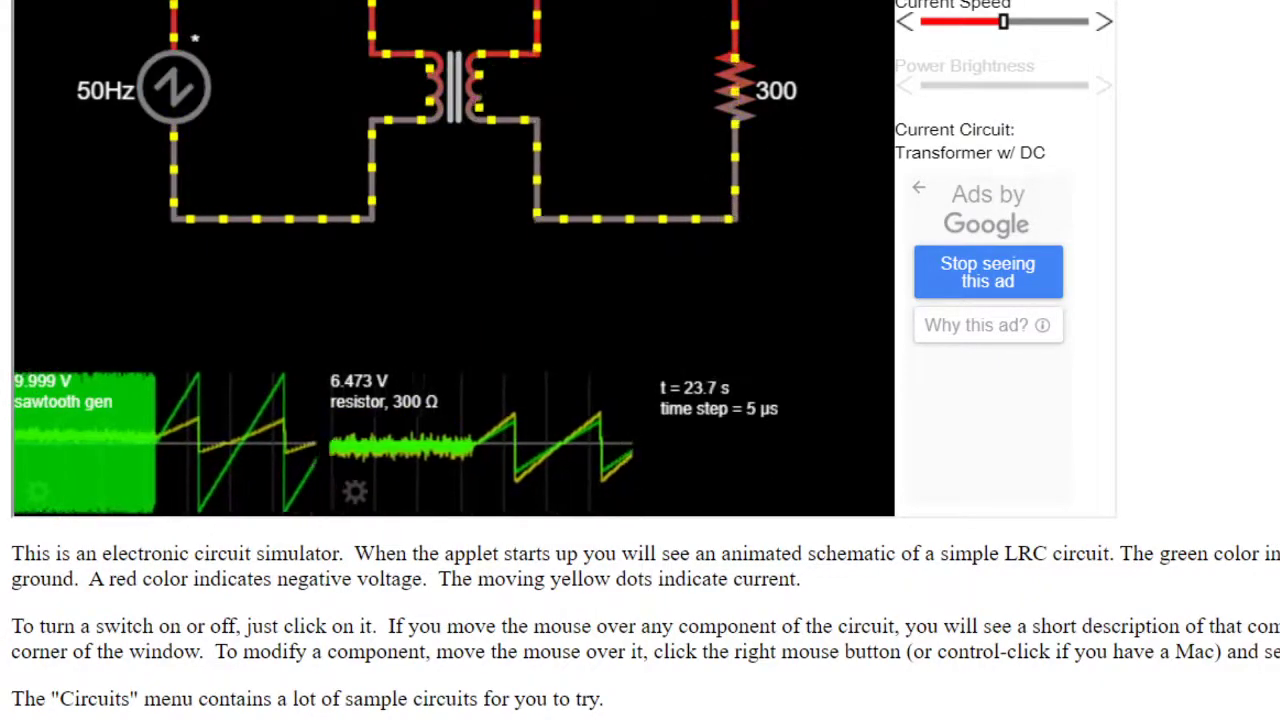
{"action": "scroll", "coordinate": [557, 306], "scroll_direction": "up", "scroll_amount": 2}
{"action": "scroll", "coordinate": [450, 360], "scroll_direction": "up", "scroll_amount": 2}
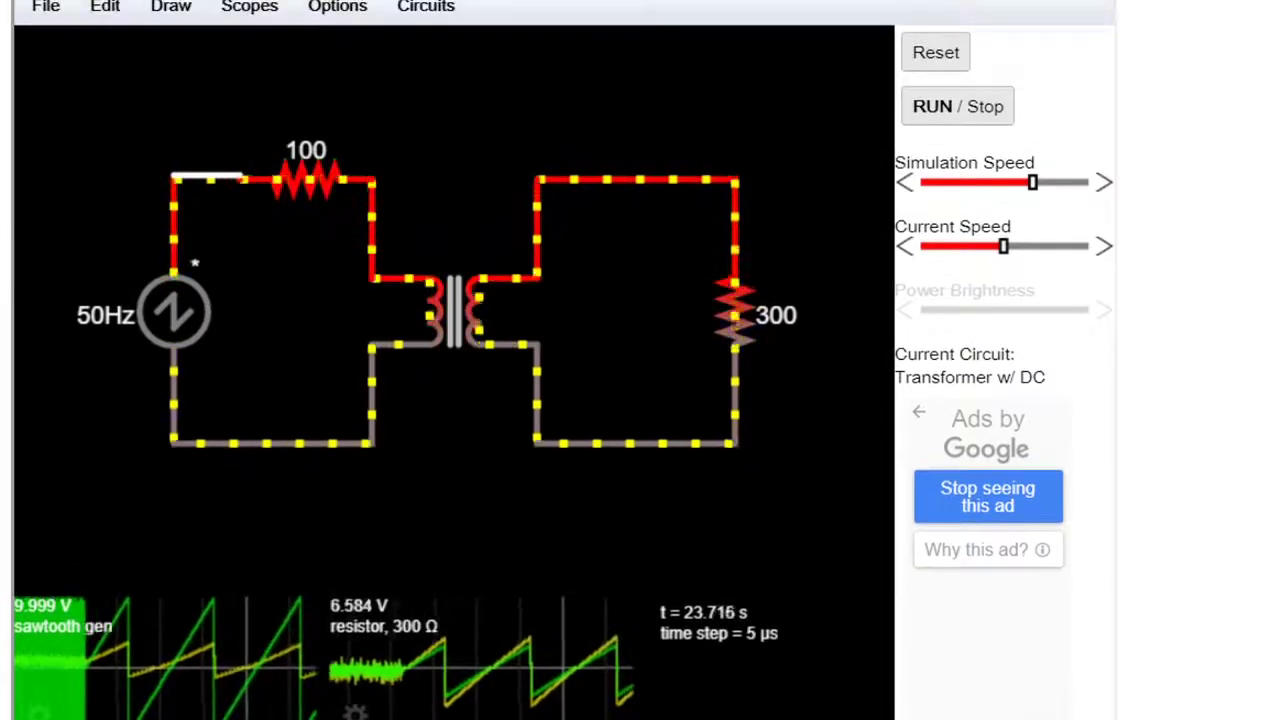